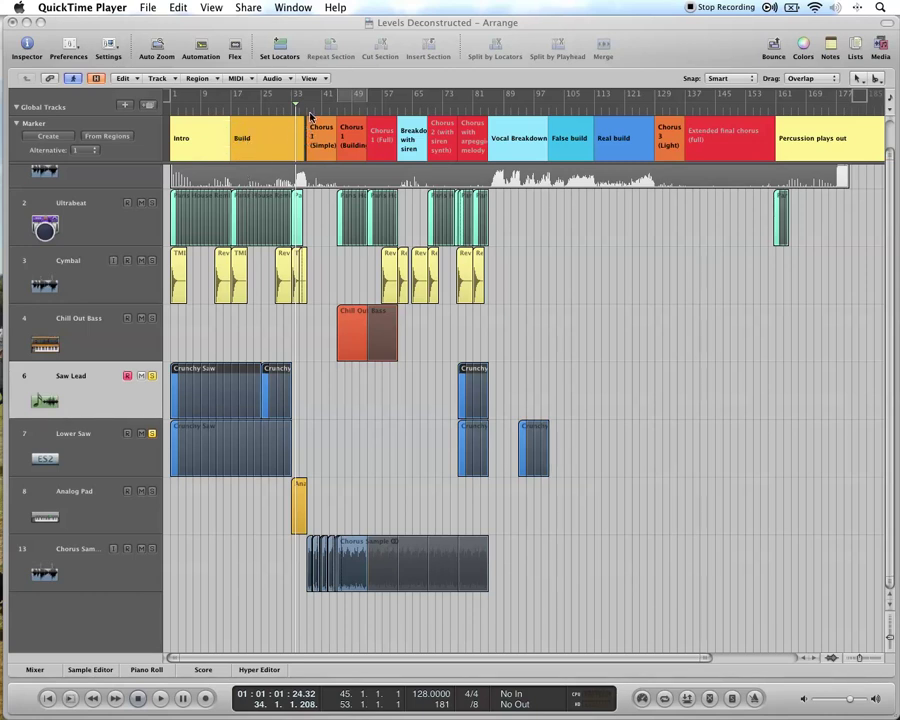
- Select the Saw Lead track and play the Levels project from bar 1, skipping through the Build to bar 30
{"action": "left_click", "coordinate": [227, 342]}
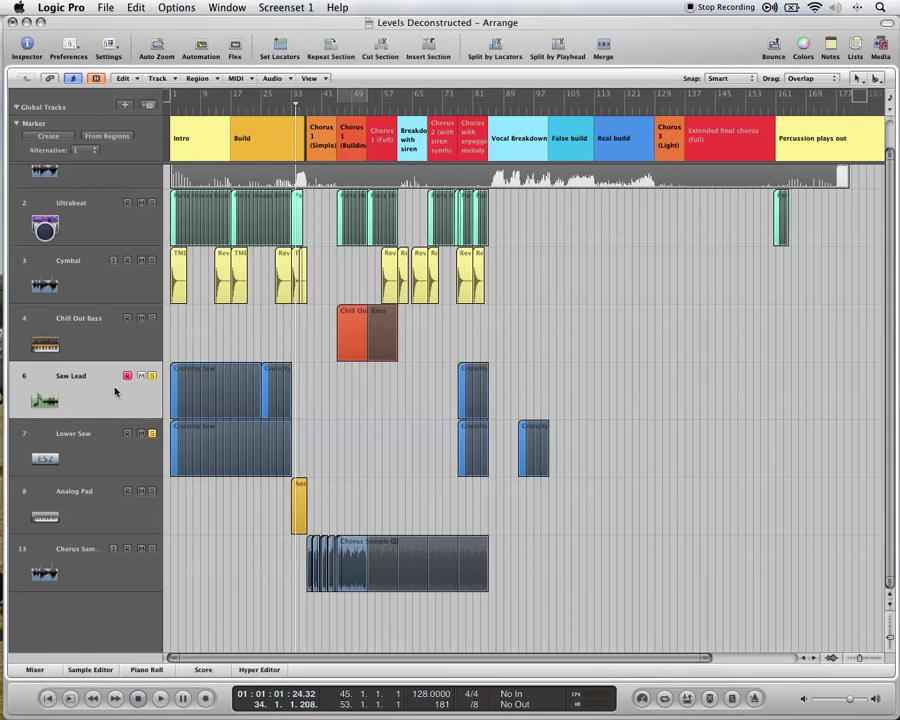
{"action": "left_click", "coordinate": [118, 385]}
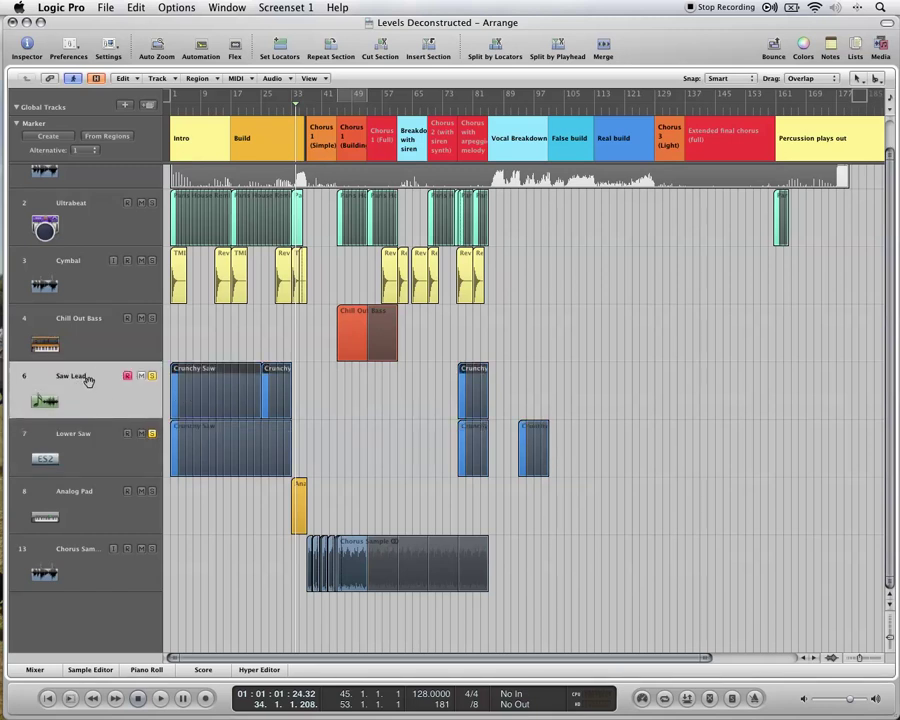
{"action": "key", "text": "Return"}
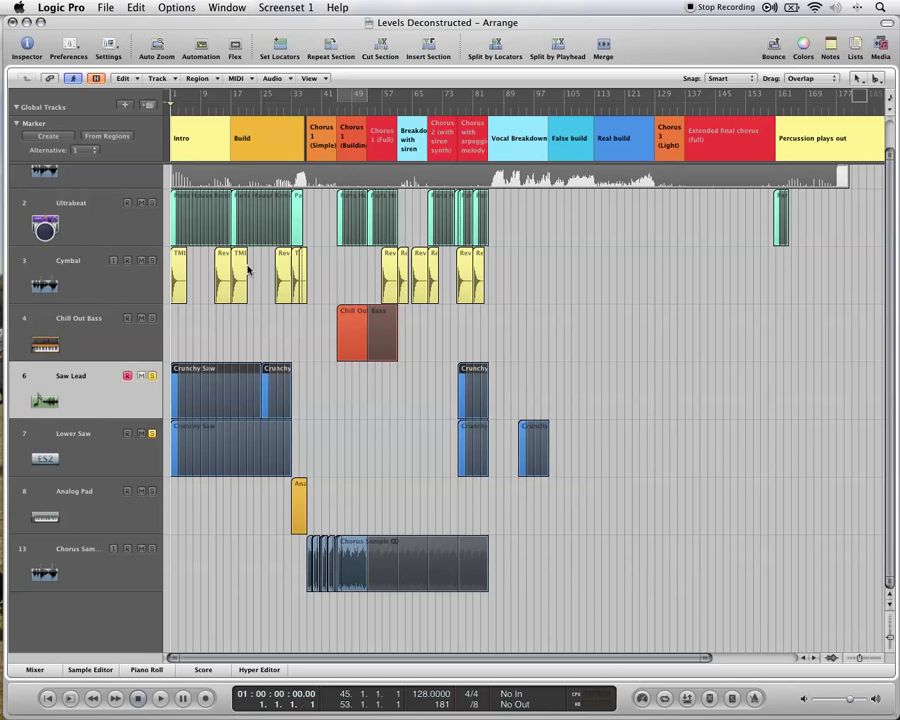
{"action": "key", "text": "space"}
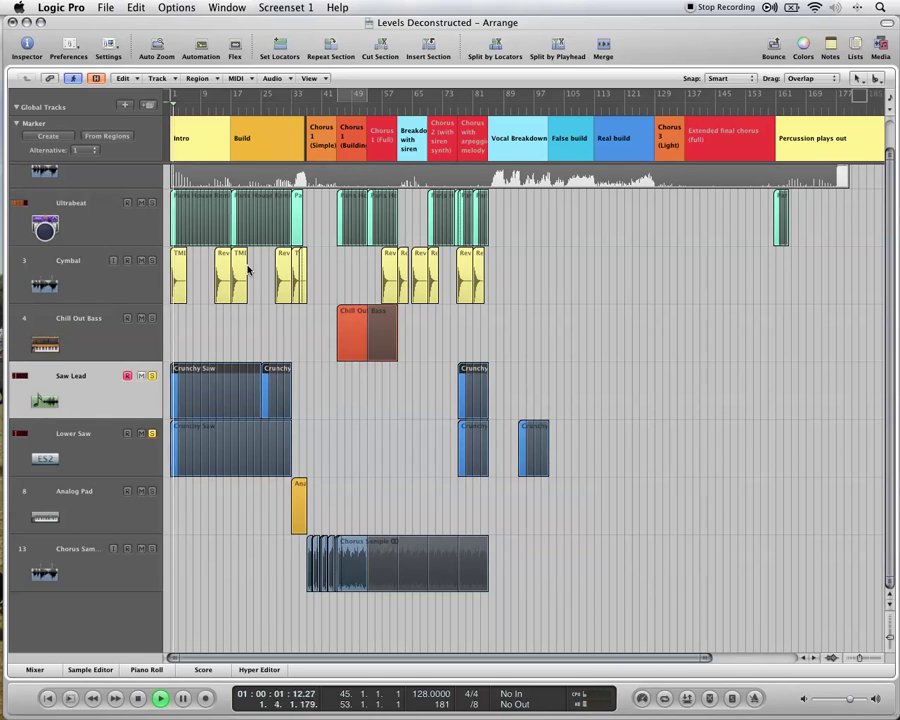
{"action": "left_click", "coordinate": [238, 109]}
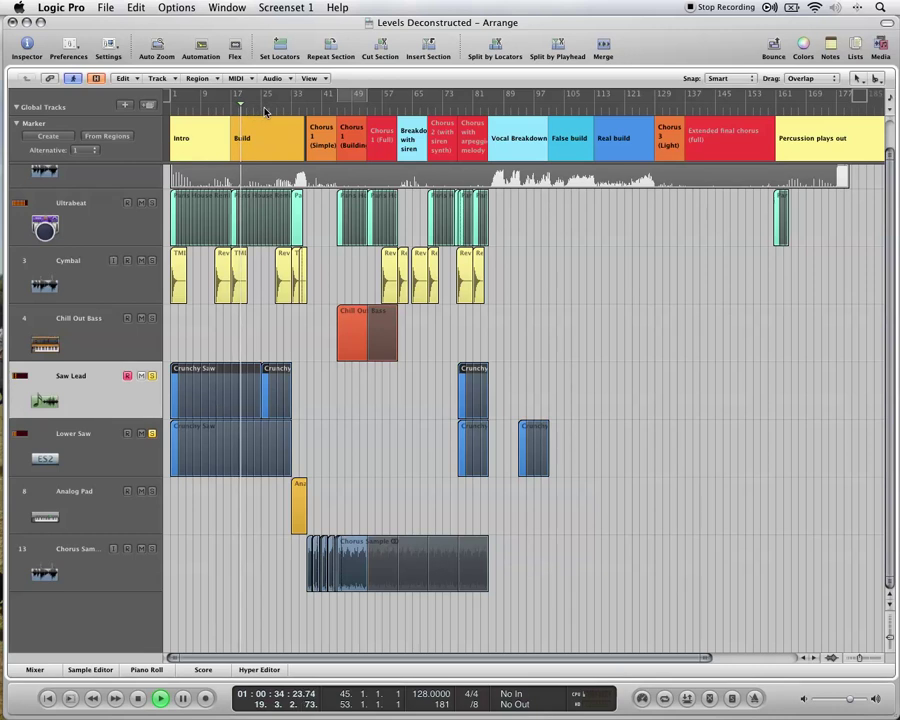
{"action": "left_click", "coordinate": [262, 108]}
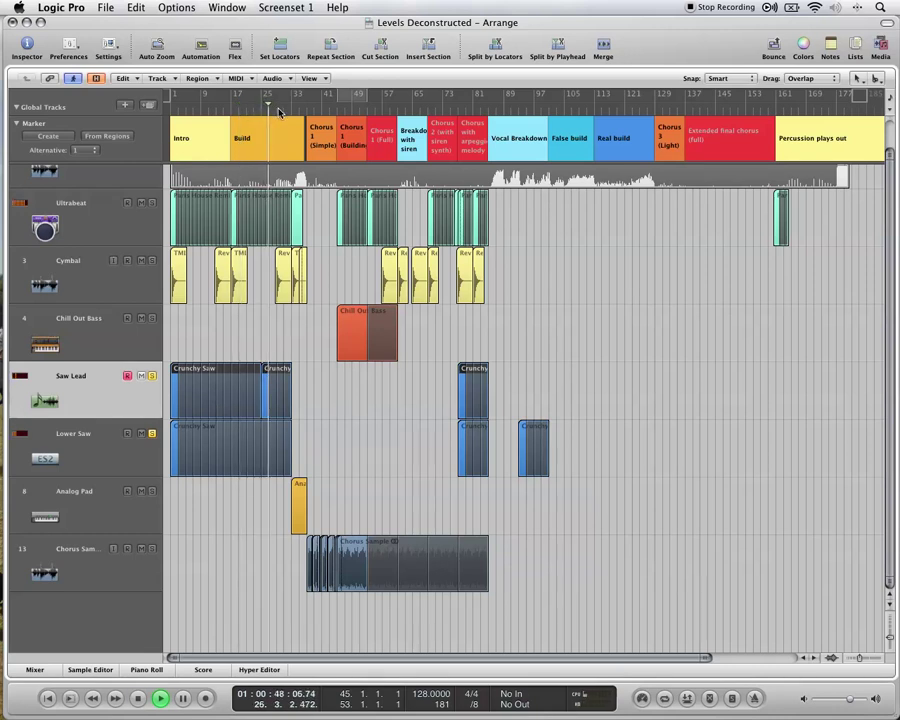
{"action": "left_click", "coordinate": [280, 110]}
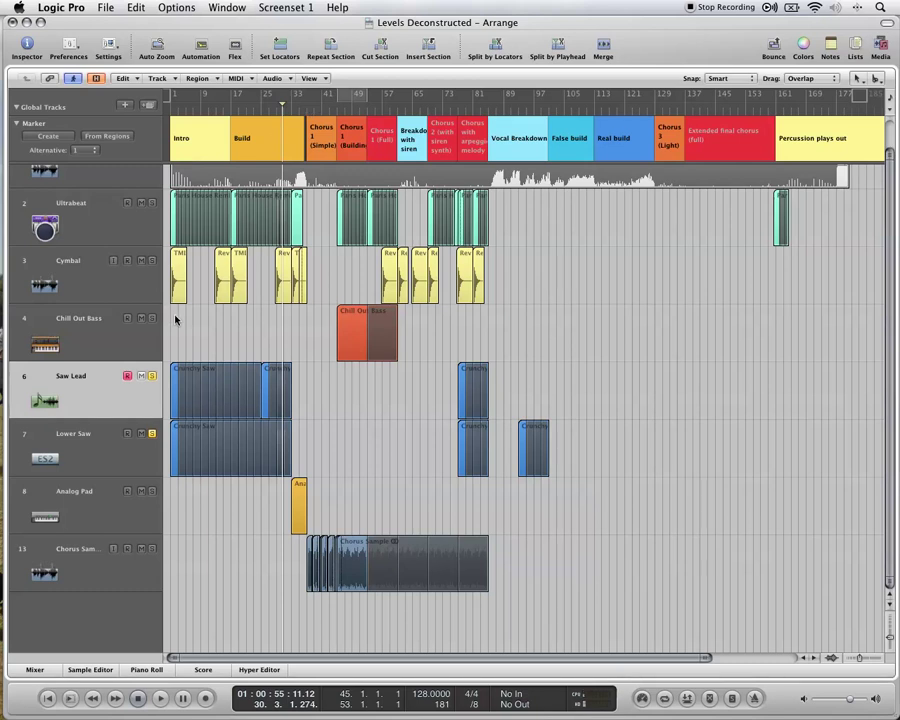
- Show the Mixer with the Saw Lead channel selected and the playhead back at bar 1
{"action": "key", "text": "x"}
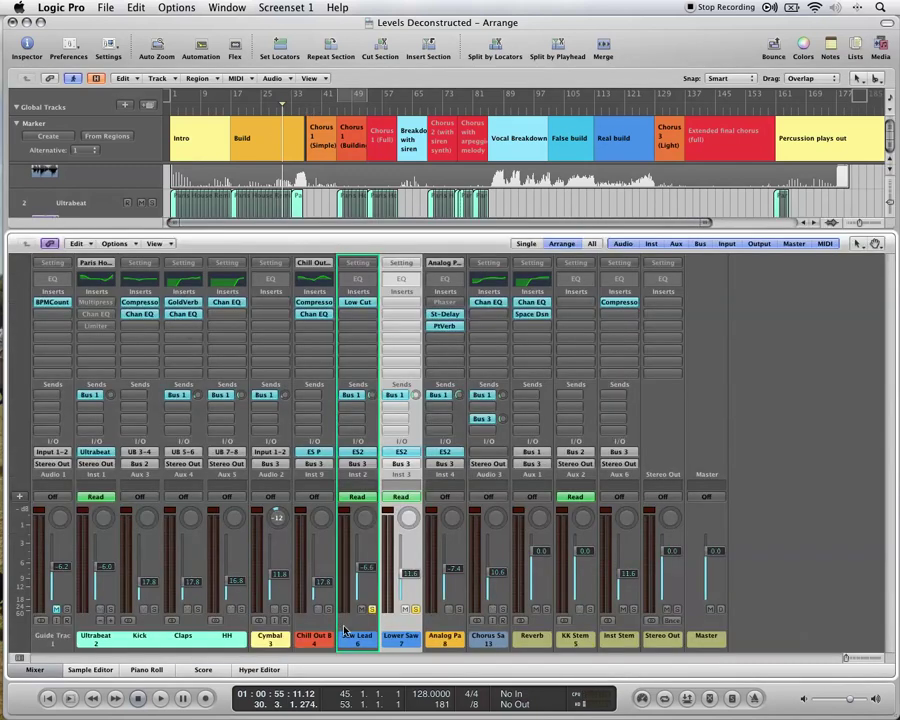
{"action": "left_click", "coordinate": [360, 360]}
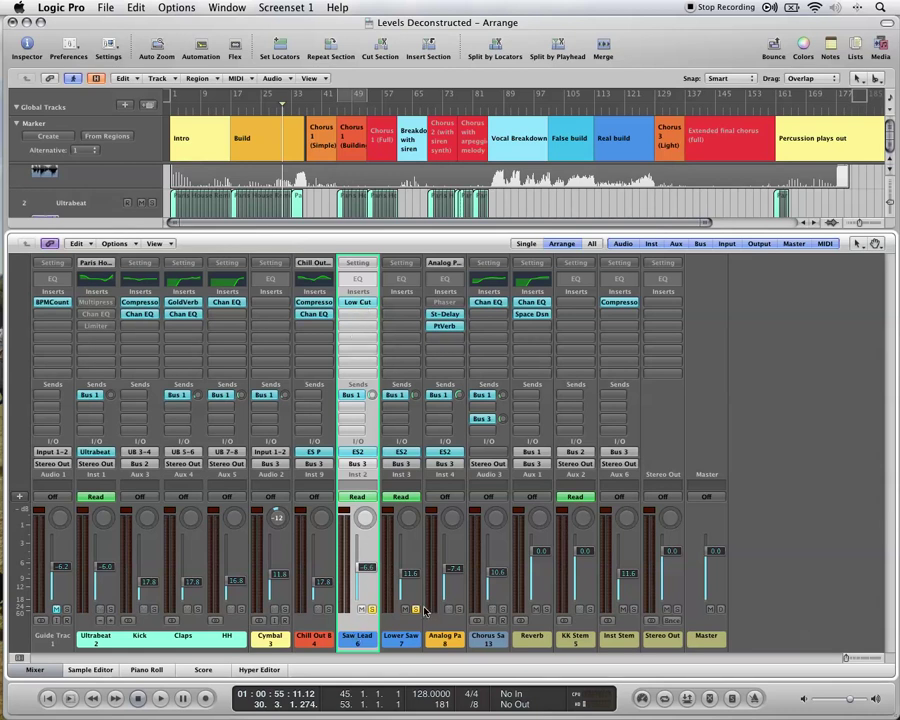
{"action": "left_click", "coordinate": [402, 598]}
{"action": "key", "text": "space"}
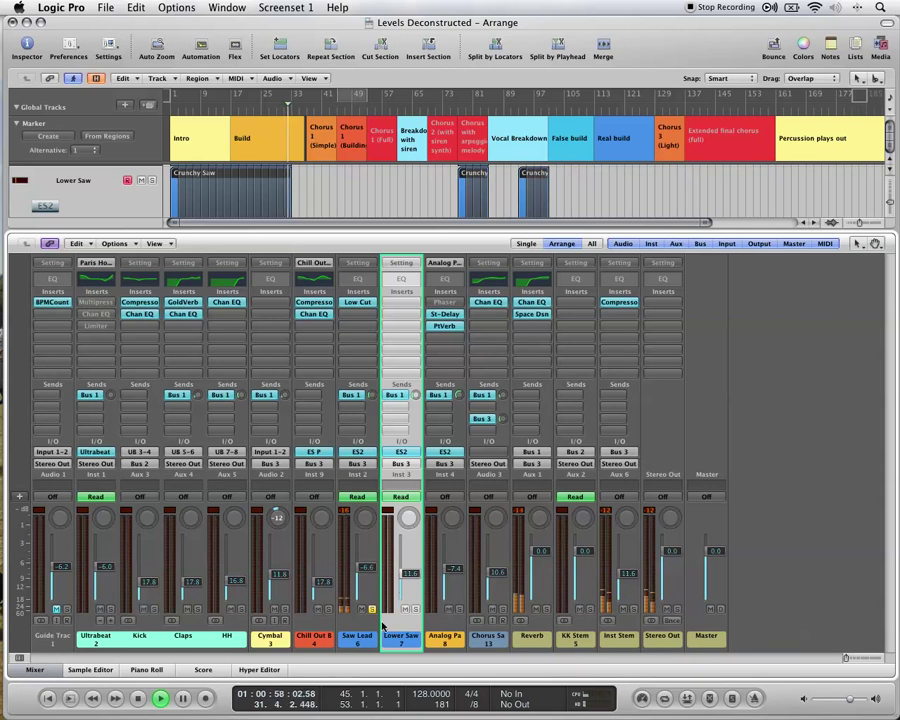
{"action": "key", "text": "space"}
{"action": "left_click", "coordinate": [340, 343]}
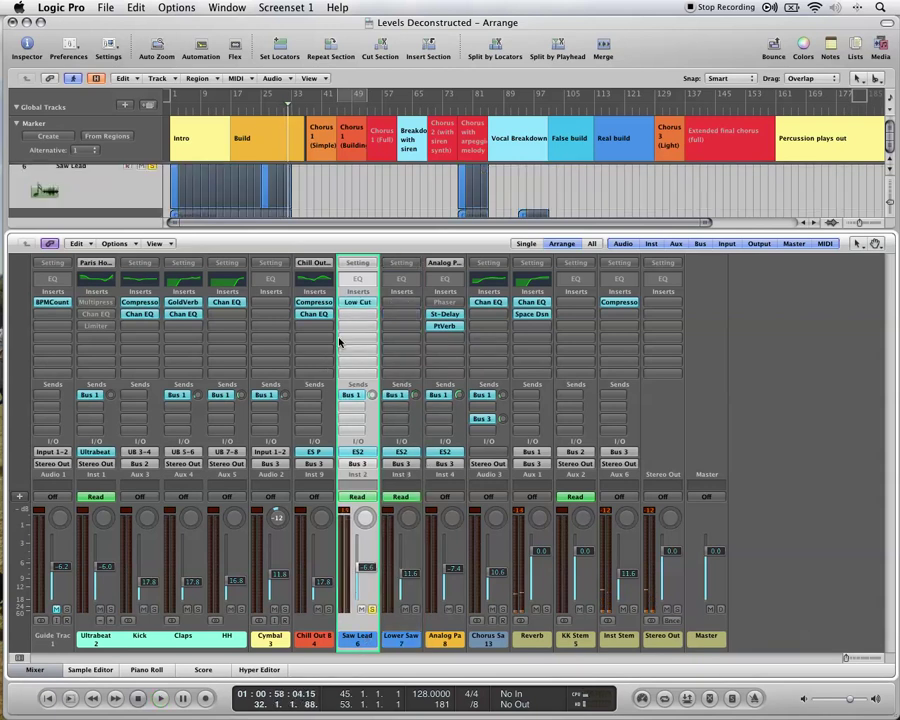
{"action": "key", "text": "x"}
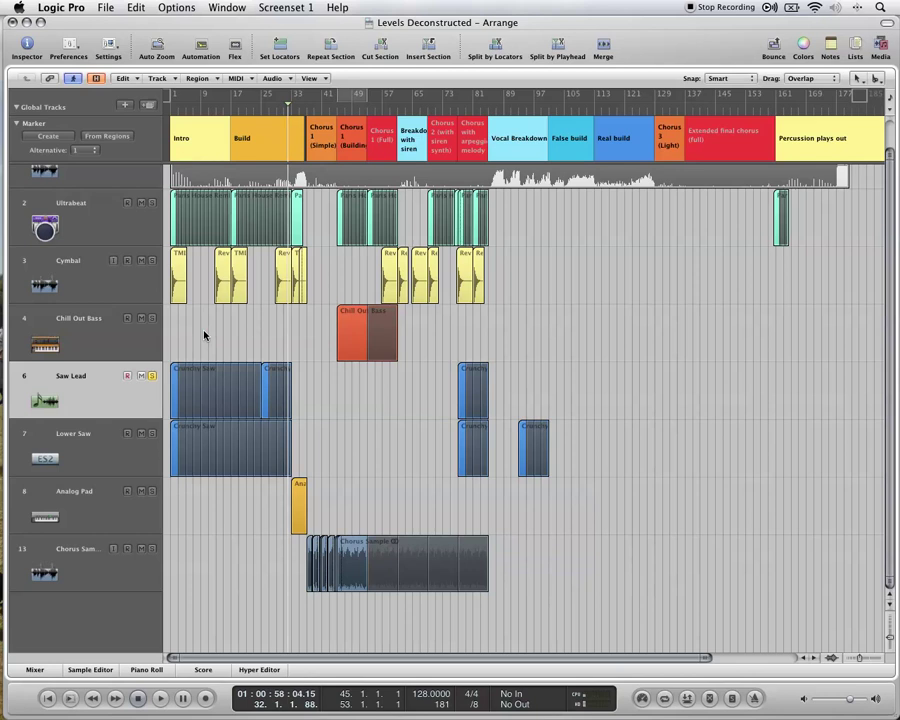
{"action": "key", "text": "x"}
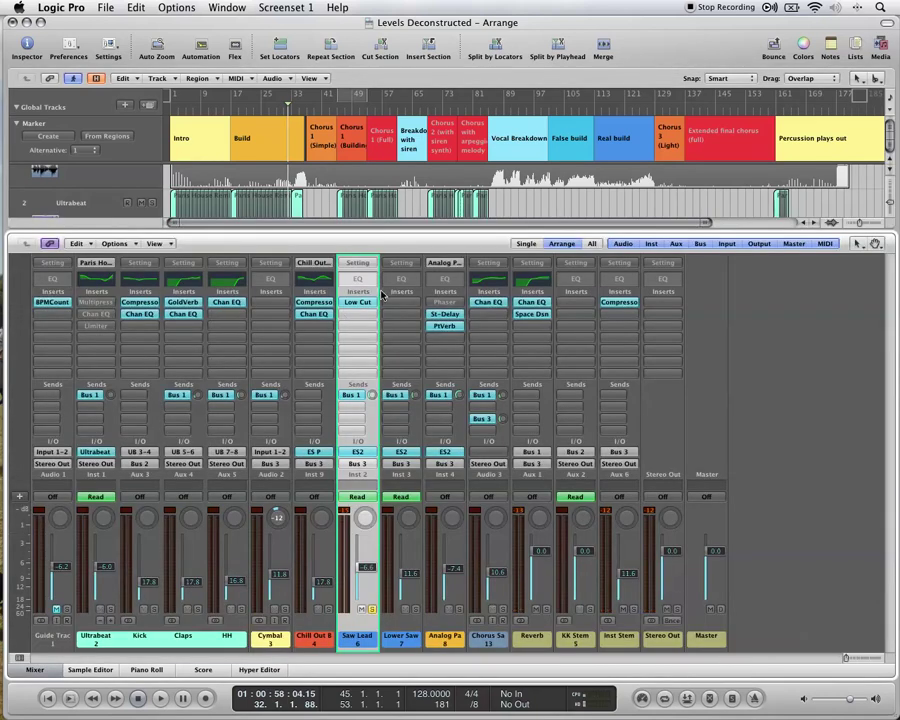
{"action": "key", "text": "Return"}
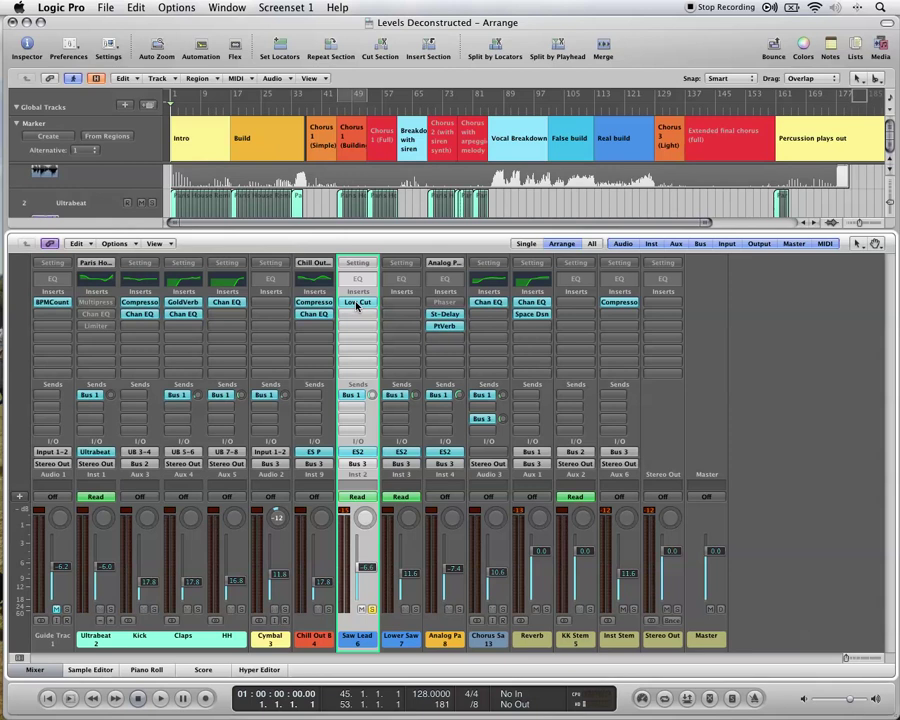
- Check the Saw Lead Low Cut filter at 2500 Hz, then close it and hide the Mixer
{"action": "left_click", "coordinate": [354, 303]}
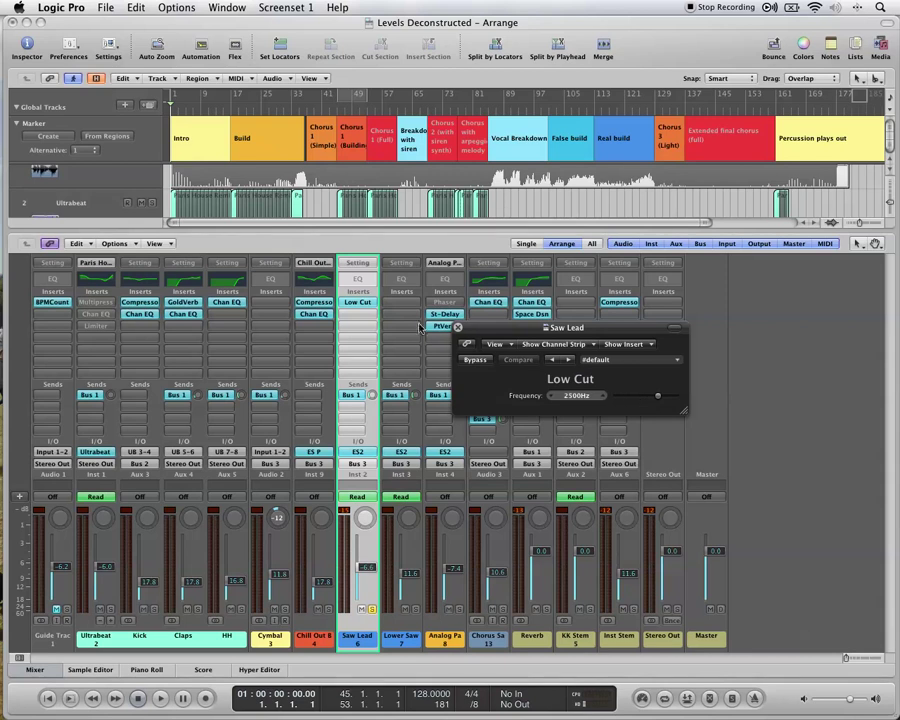
{"action": "left_click", "coordinate": [457, 328]}
{"action": "key", "text": "x"}
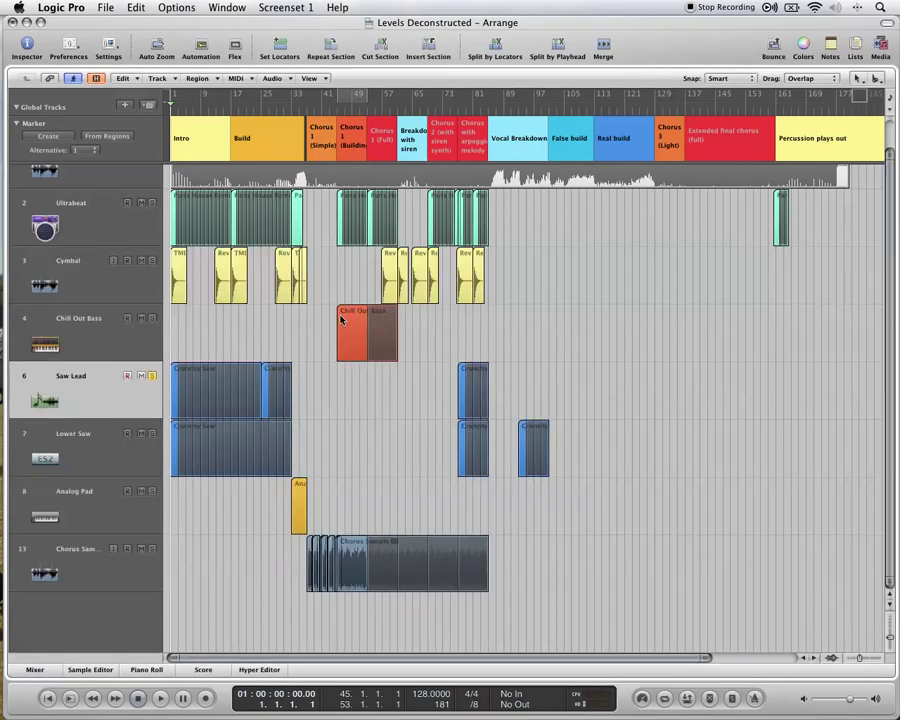
- Show automation and edit a point on the Saw Lead frequency line, then play through the Intro
{"action": "left_click", "coordinate": [202, 48]}
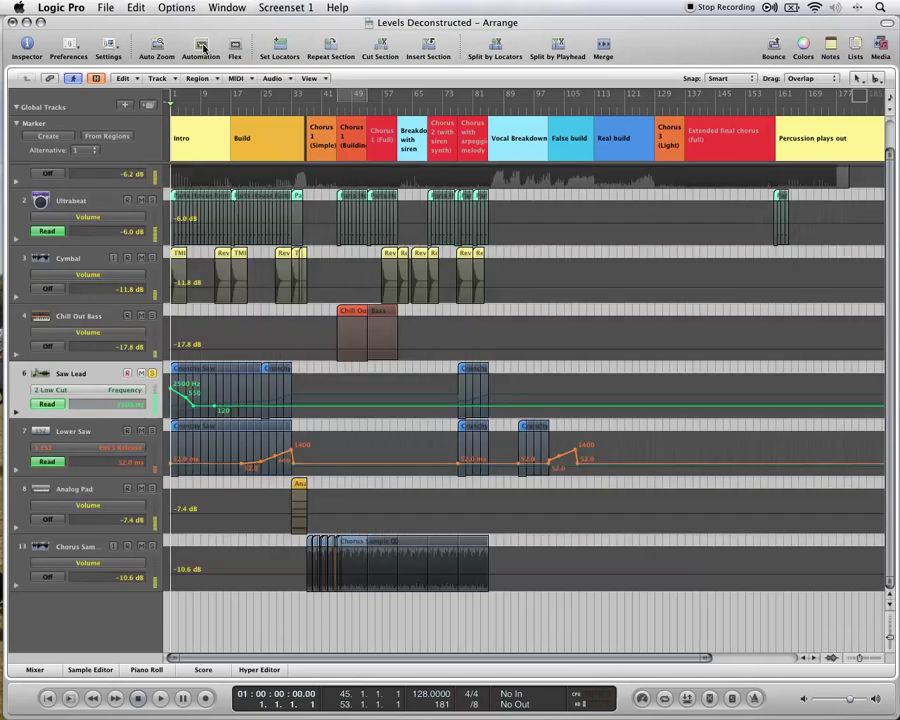
{"action": "key", "text": "a"}
{"action": "key", "text": "a"}
{"action": "left_click", "coordinate": [238, 407]}
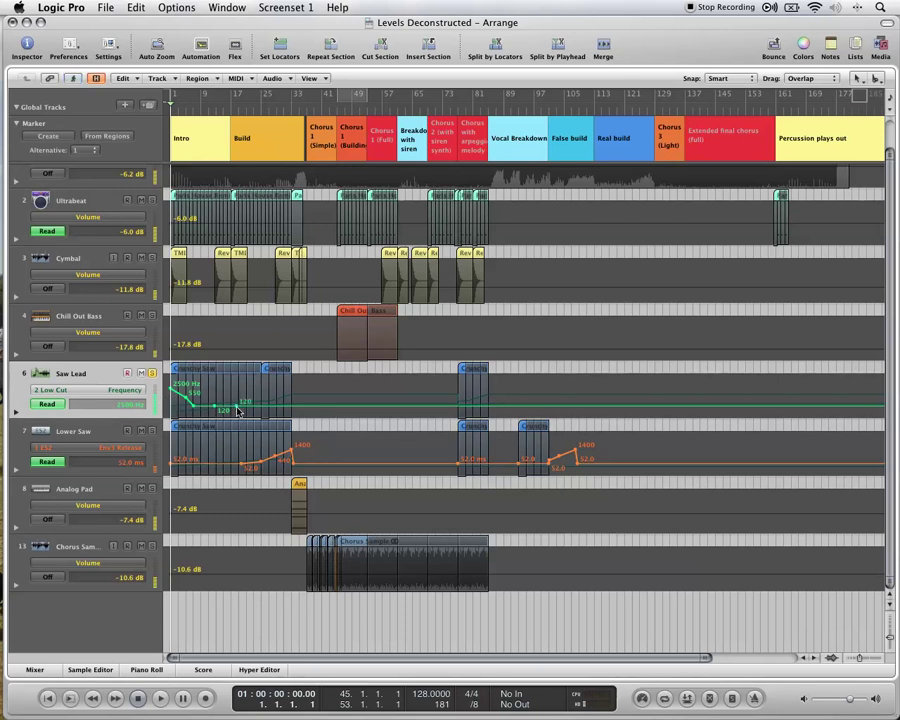
{"action": "mouse_move", "coordinate": [238, 408]}
{"action": "left_mouse_down"}
{"action": "mouse_move", "coordinate": [240, 379]}
{"action": "mouse_move", "coordinate": [252, 401]}
{"action": "left_mouse_up"}
{"action": "left_click", "coordinate": [252, 401]}
{"action": "key", "text": "space"}
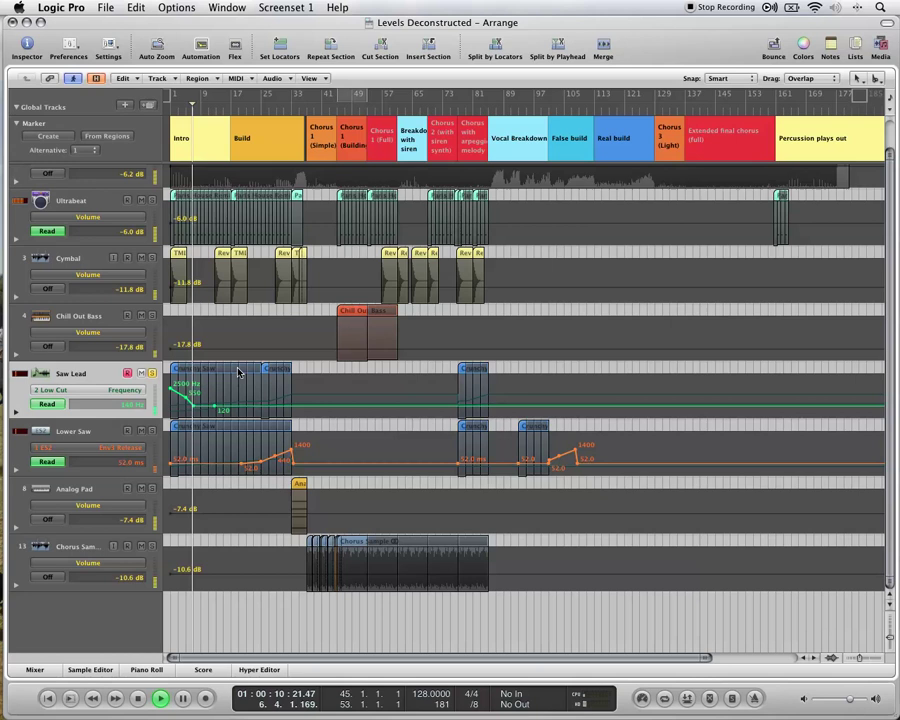
{"action": "key", "text": "space"}
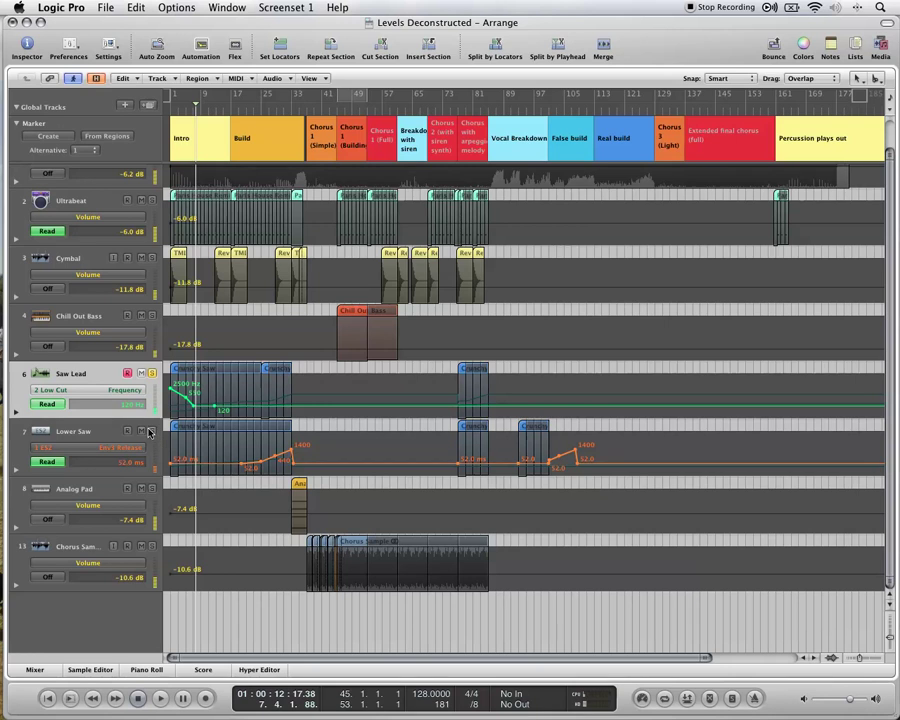
- During playback, raise the Saw Lead ES2 Env 3 release up from 1100 ms, then close ES2
{"action": "key", "text": "a"}
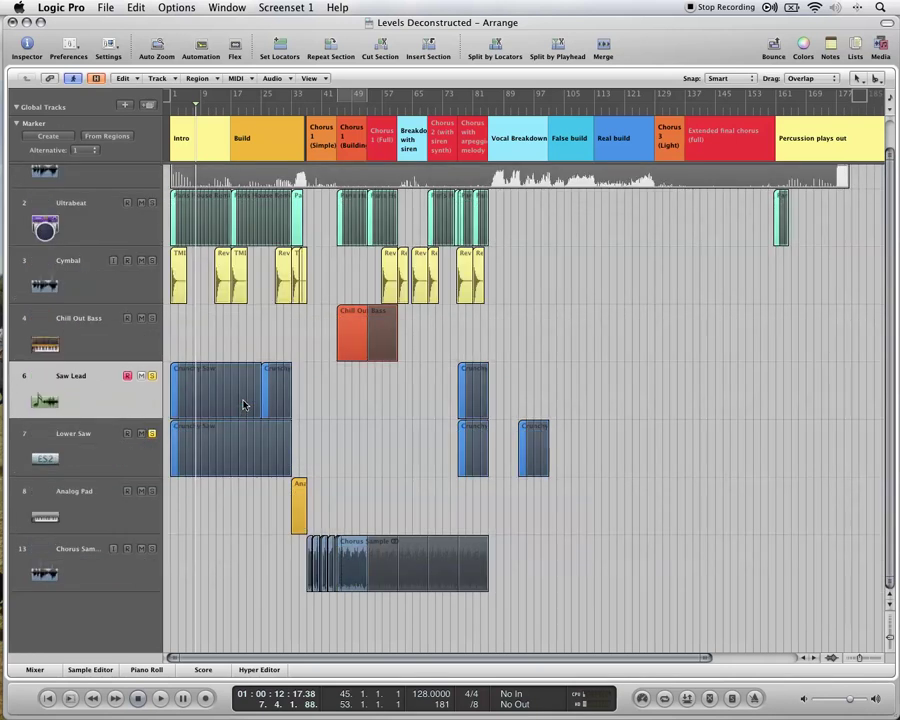
{"action": "key", "text": "x"}
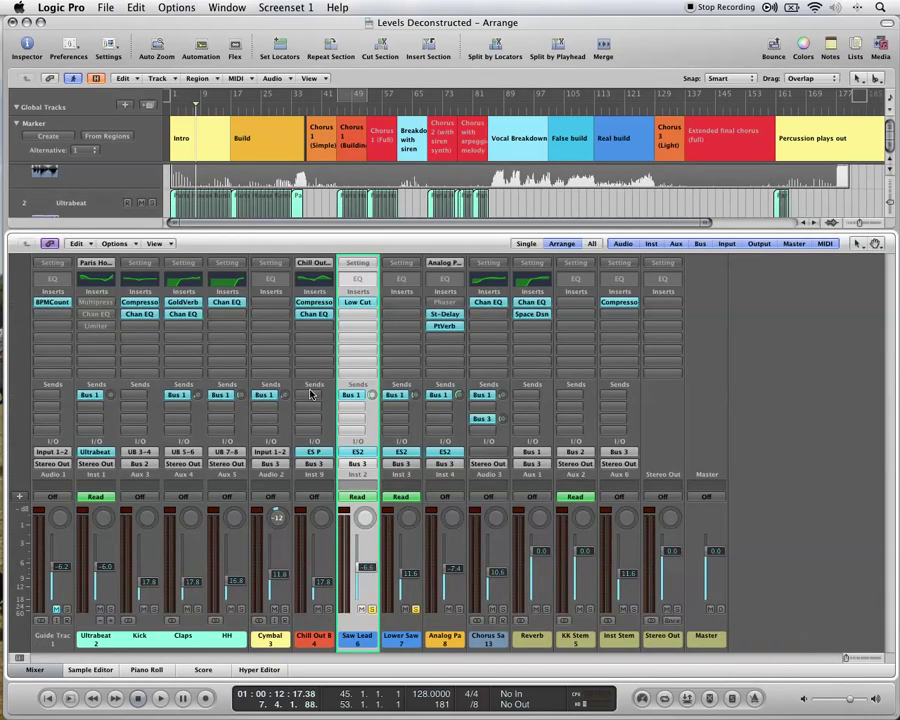
{"action": "left_click", "coordinate": [359, 455]}
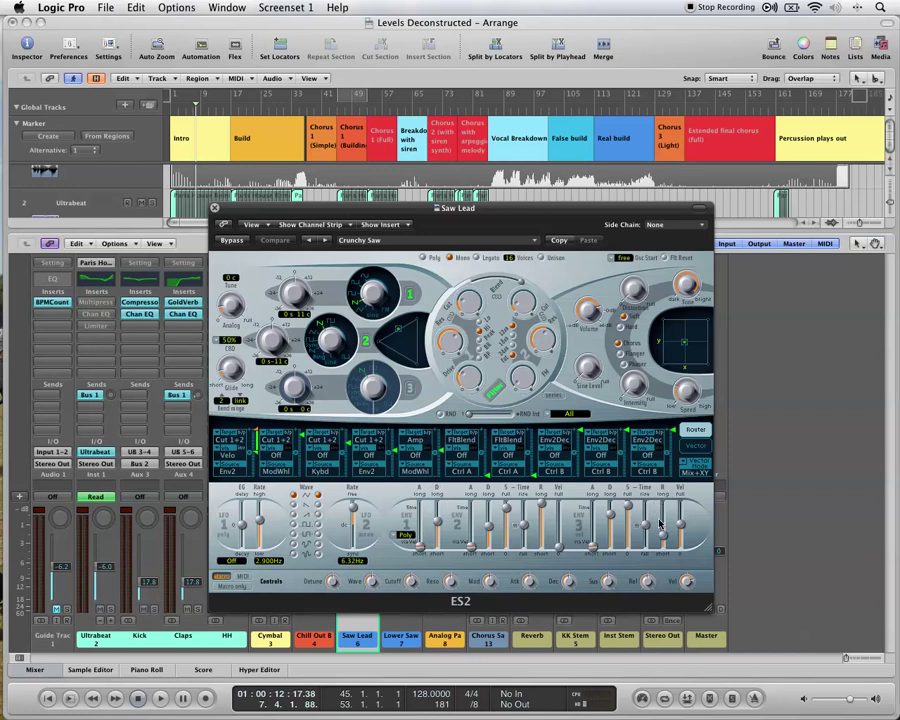
{"action": "key", "text": "space"}
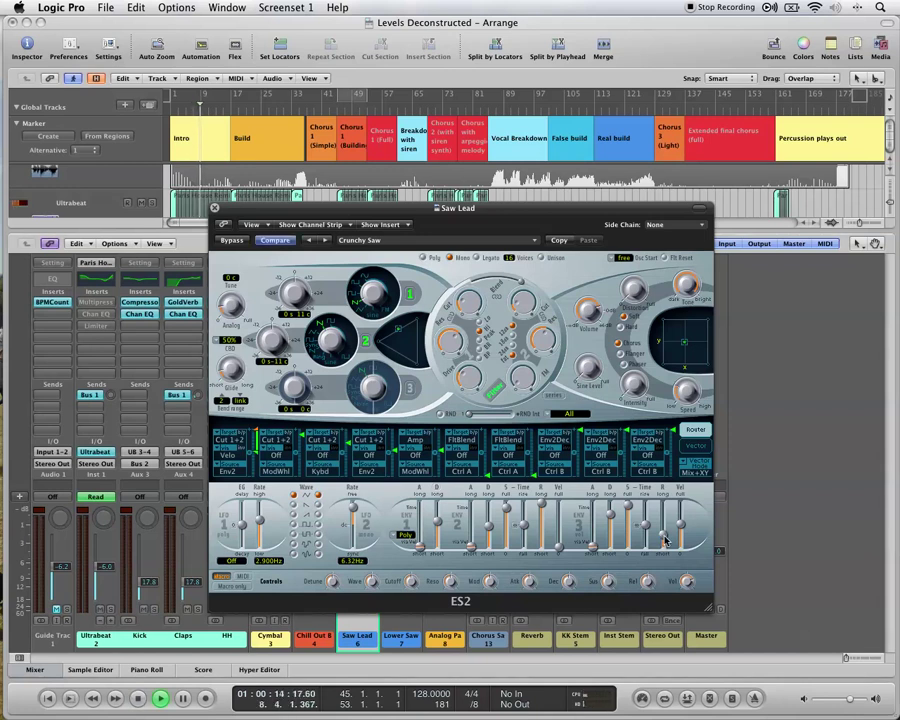
{"action": "mouse_move", "coordinate": [664, 524]}
{"action": "left_click_drag", "start_coordinate": [664, 524], "coordinate": [664, 508]}
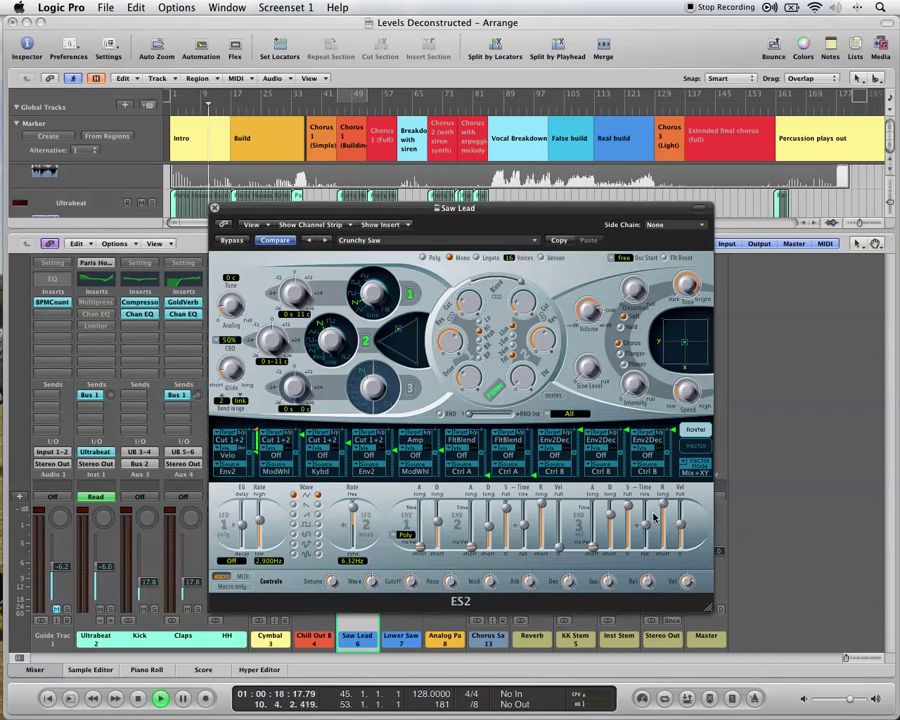
{"action": "left_click", "coordinate": [213, 208]}
- Hide the Mixer, show Saw Lead's ES2 Env3 Release automation lane, and play from the Build
{"action": "key", "text": "x"}
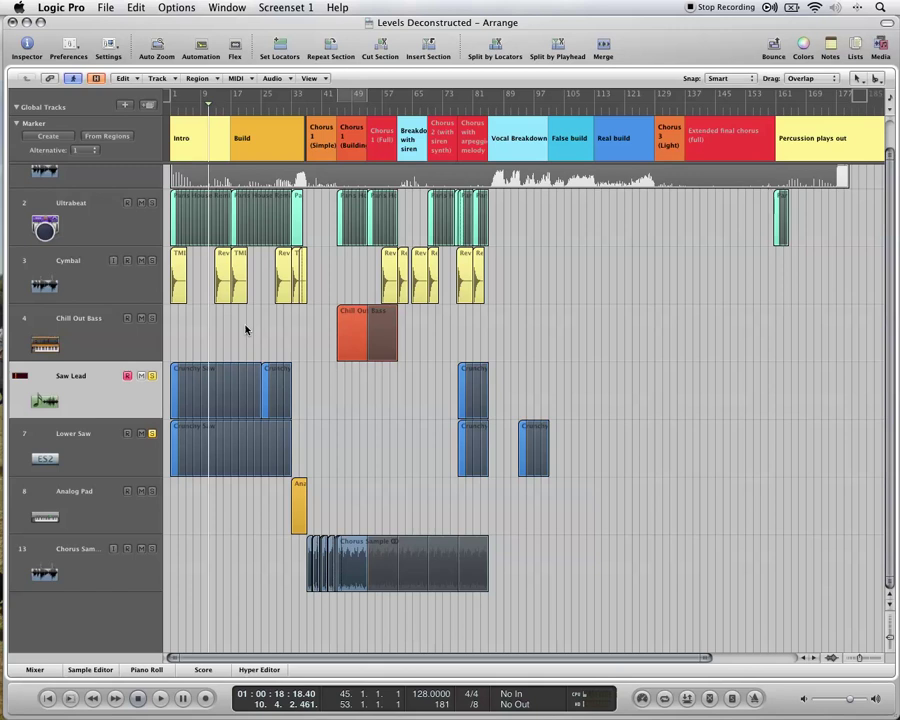
{"action": "key", "text": "a"}
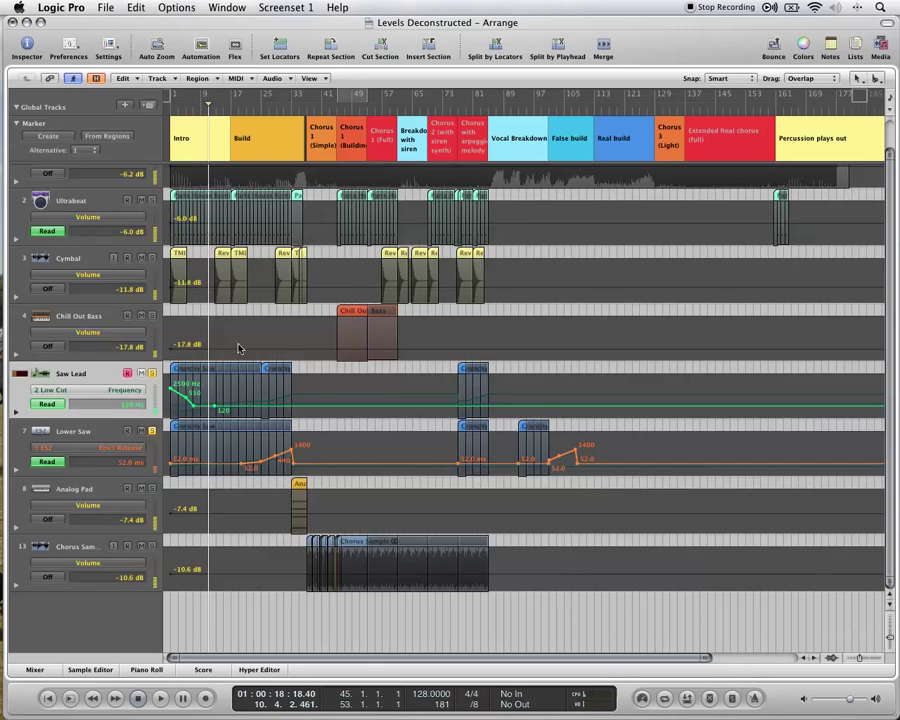
{"action": "left_click", "coordinate": [77, 393]}
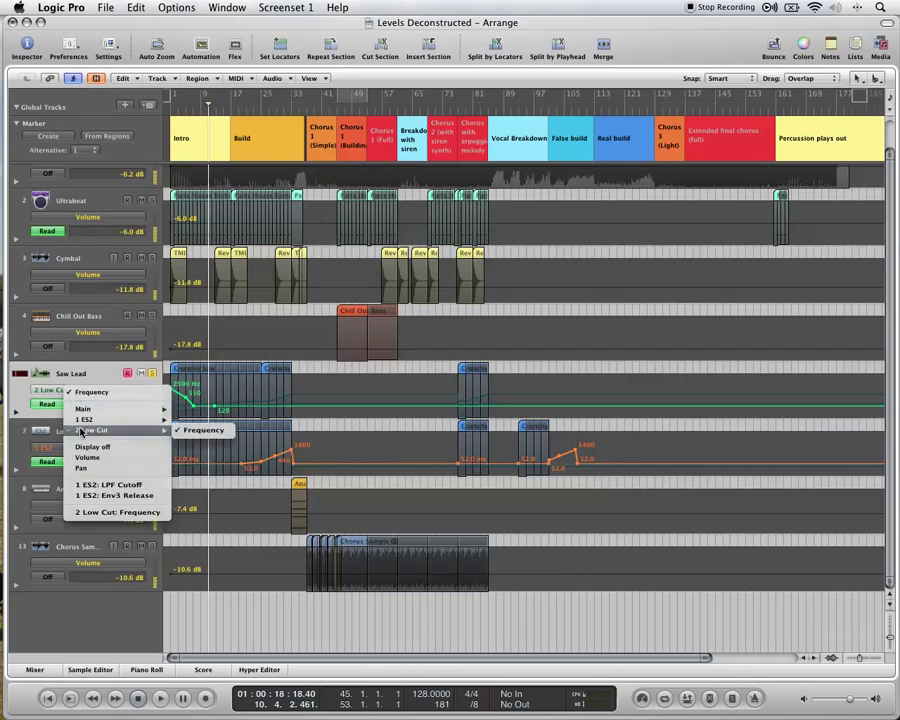
{"action": "mouse_move", "coordinate": [85, 420]}
{"action": "mouse_move", "coordinate": [232, 472]}
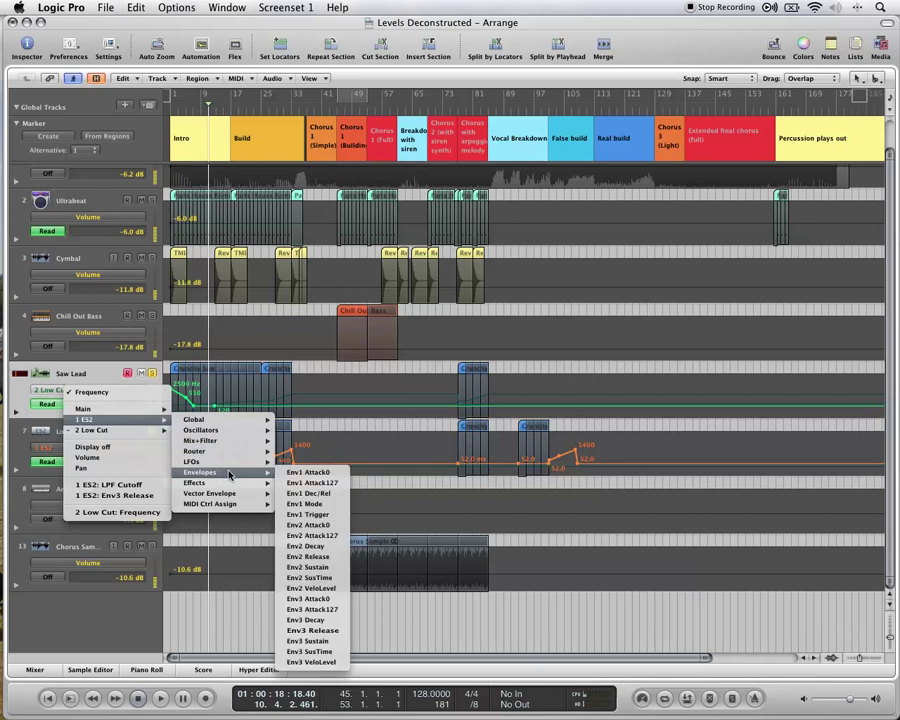
{"action": "left_click", "coordinate": [300, 630]}
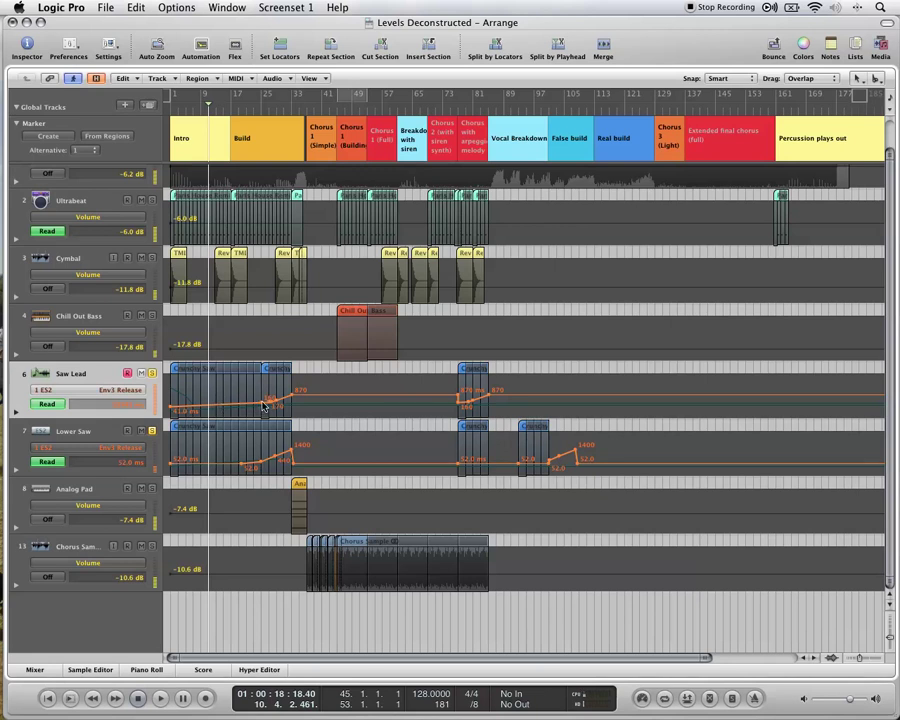
{"action": "left_click", "coordinate": [268, 105]}
{"action": "key", "text": "space"}
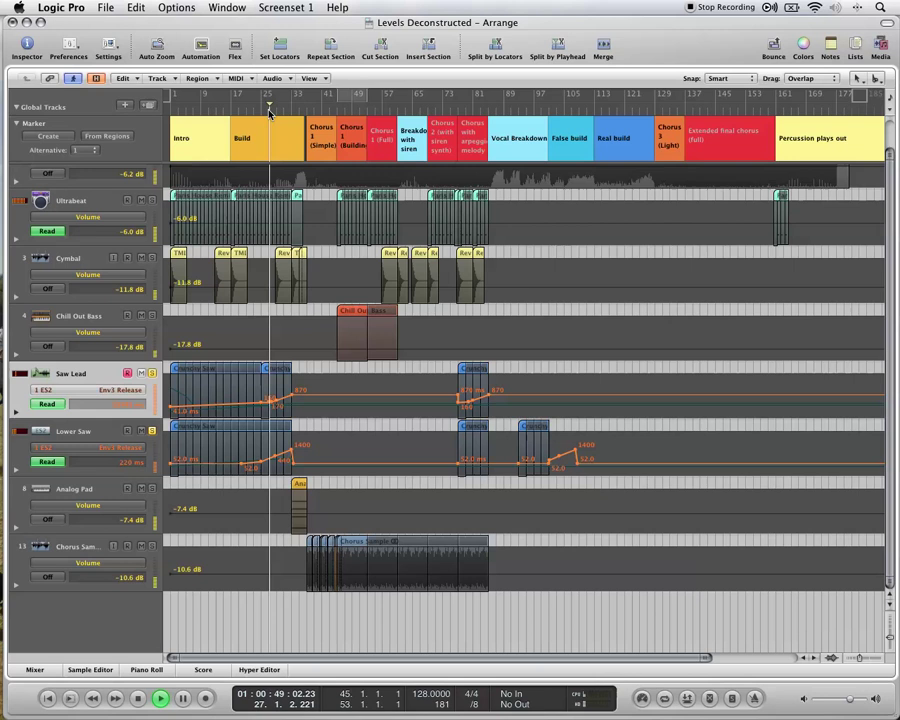
- Switch Saw Lead's automation lane to 1 ES2 > Mix+Filter > LPF Cutoff and return to bar 1
{"action": "left_click", "coordinate": [87, 393]}
{"action": "mouse_move", "coordinate": [100, 424]}
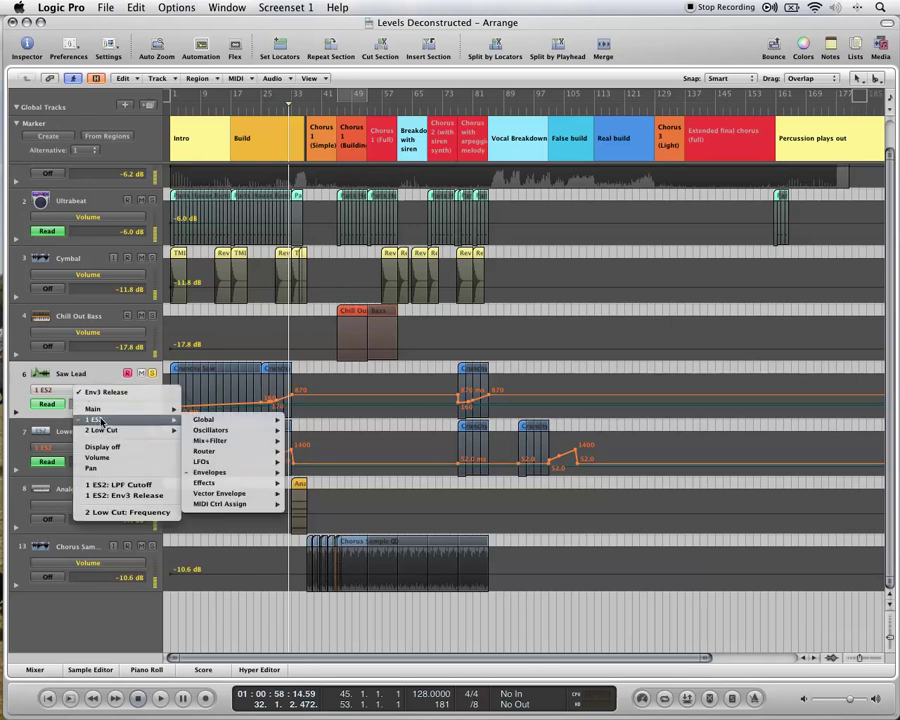
{"action": "mouse_move", "coordinate": [212, 441]}
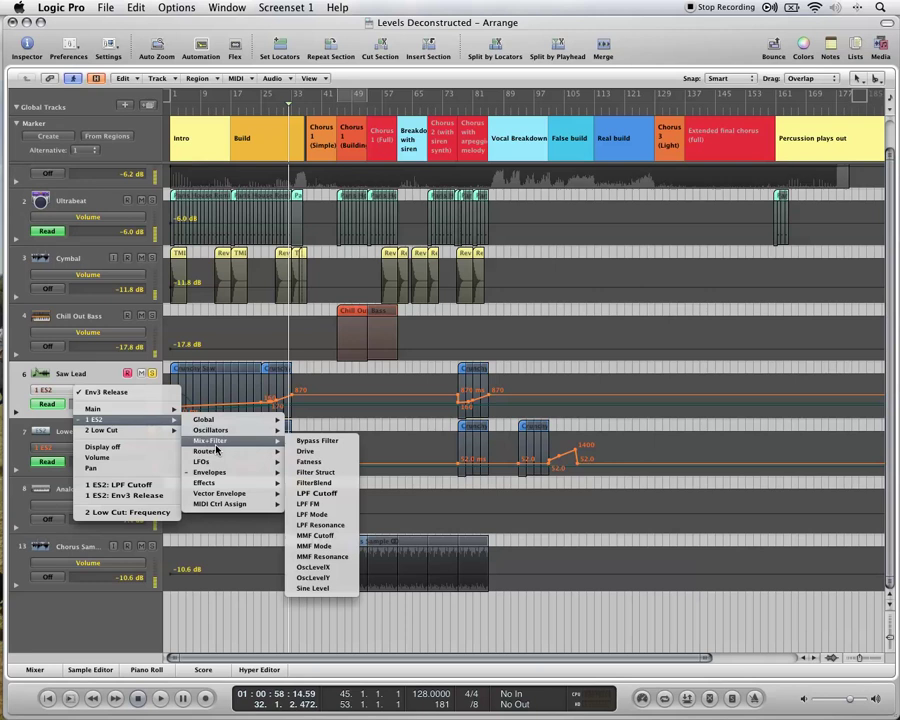
{"action": "left_click", "coordinate": [318, 494]}
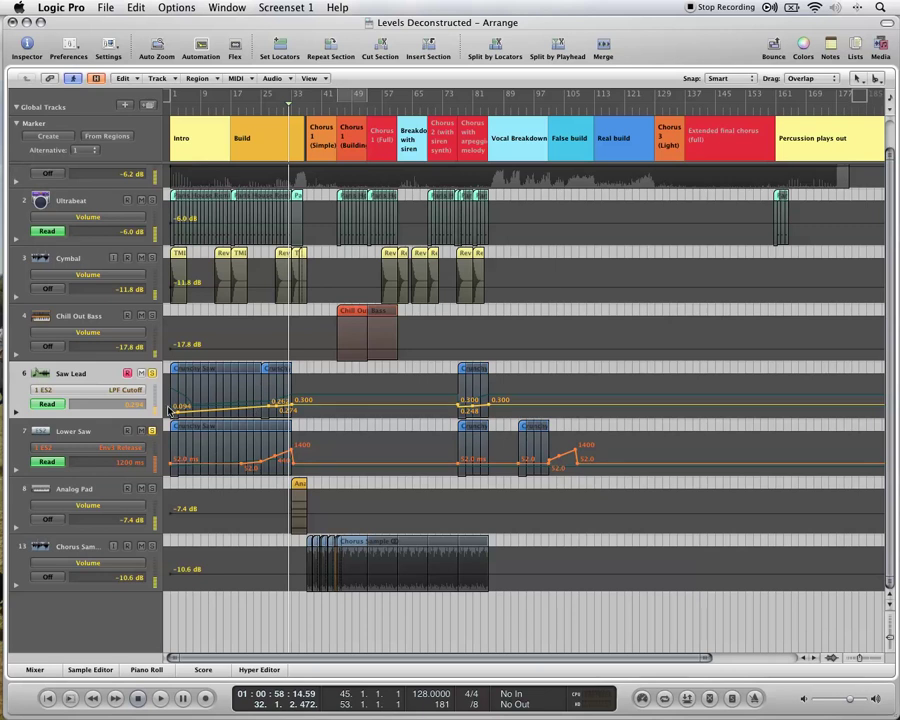
{"action": "key", "text": "Return"}
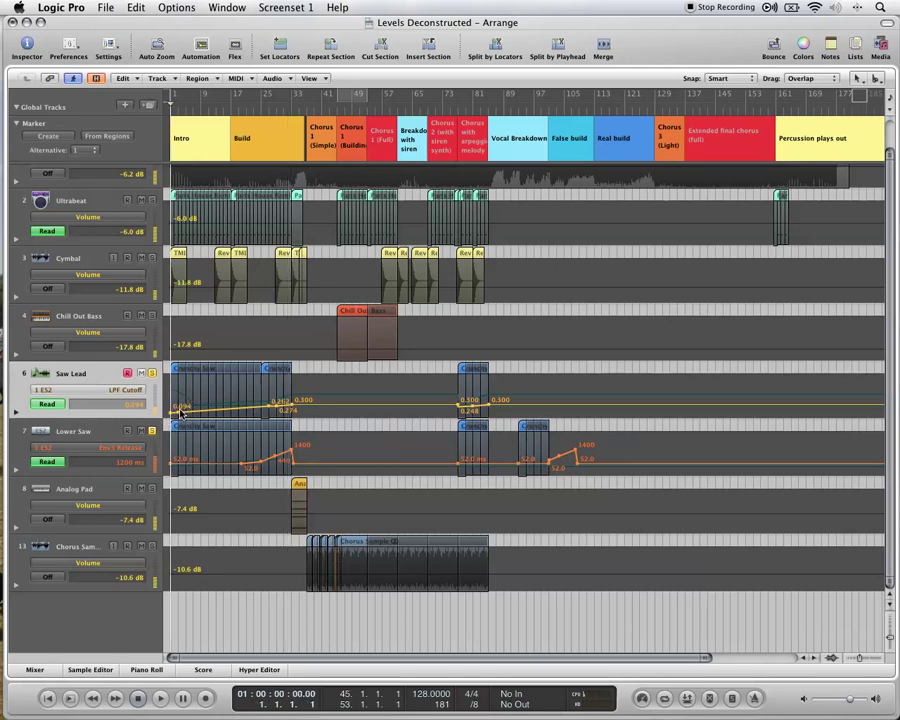
- Play from the start, jumping to bar 17 and then about bar 30 to hear the cutoff sweep
{"action": "key", "text": "space"}
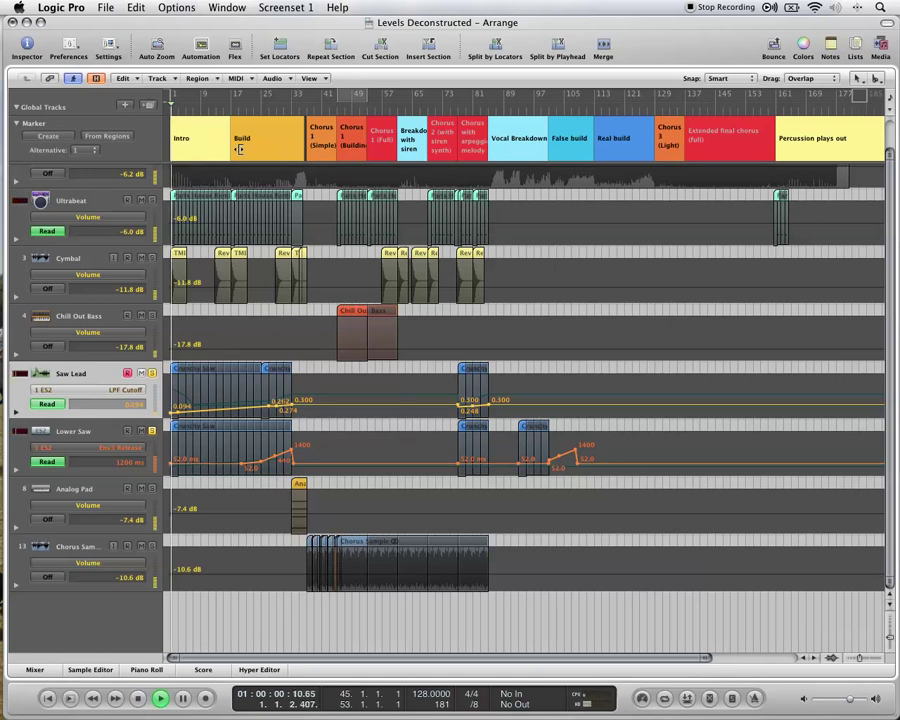
{"action": "left_click", "coordinate": [233, 110]}
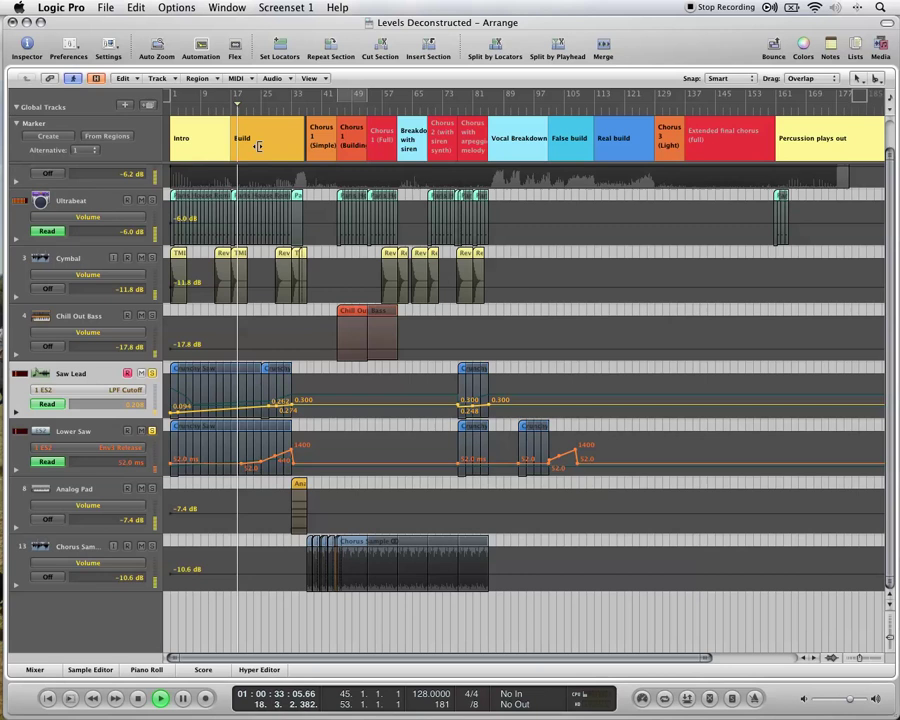
{"action": "left_click", "coordinate": [281, 110]}
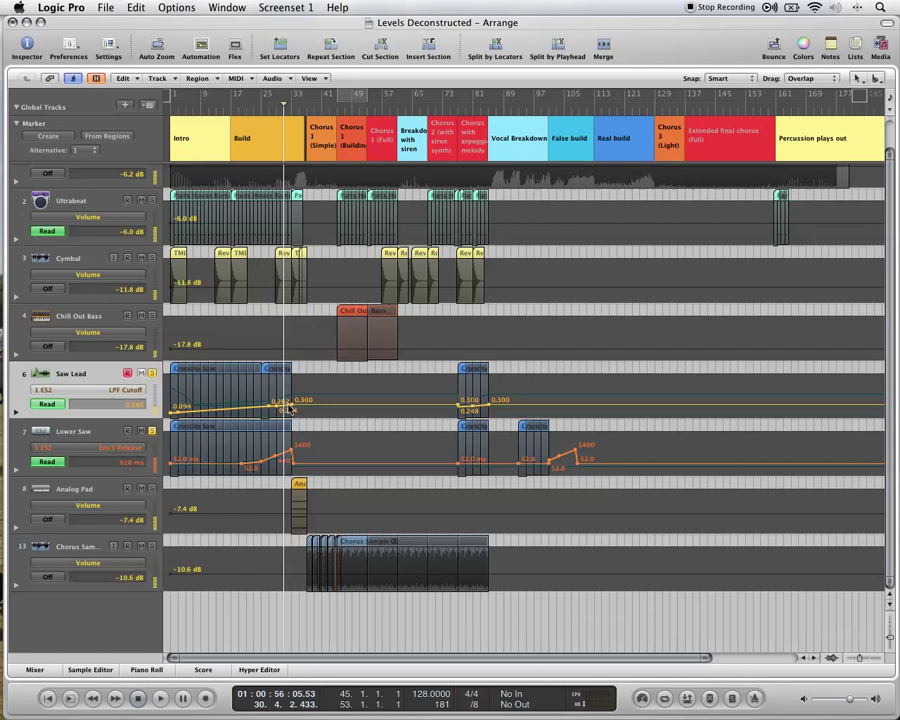
- Hide automation and play the Build, un-soloing Saw Lead and Lower Saw so only Cymbal stays soloed
{"action": "key", "text": "a"}
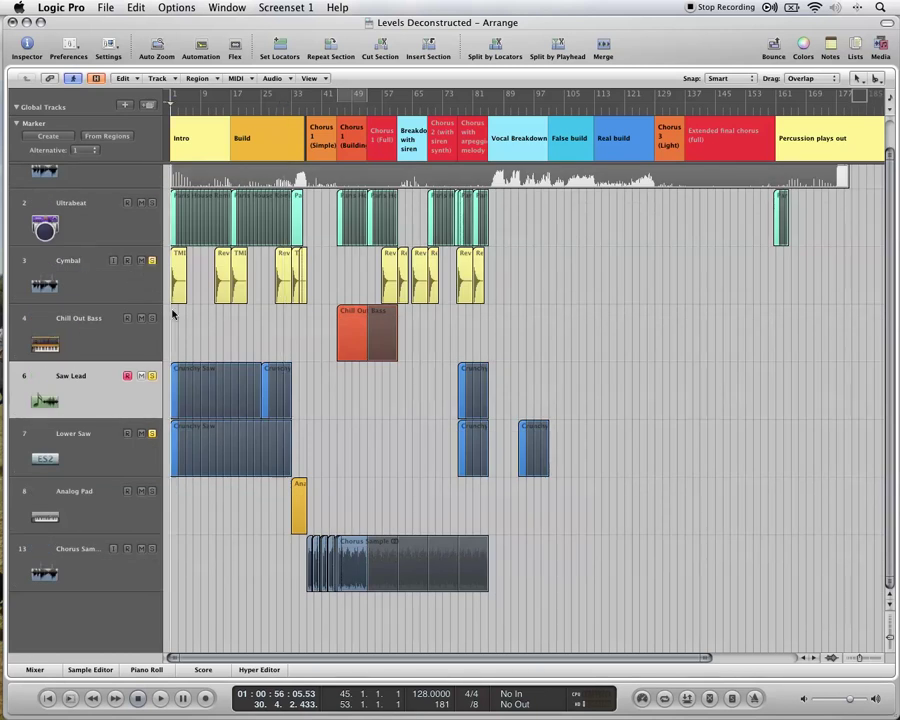
{"action": "key", "text": "Return"}
{"action": "key", "text": "space"}
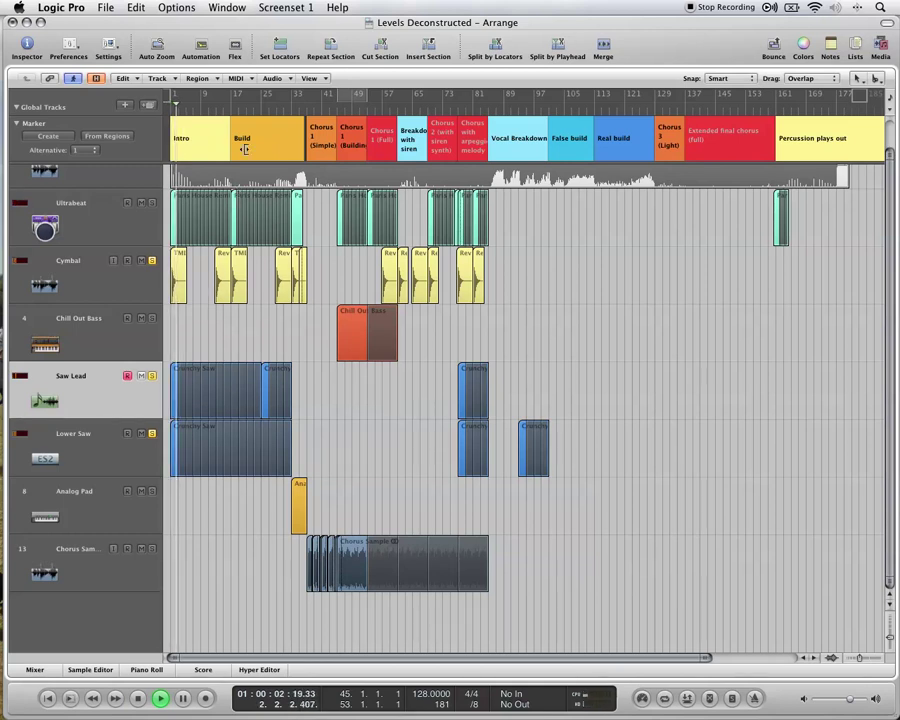
{"action": "left_click", "coordinate": [222, 98]}
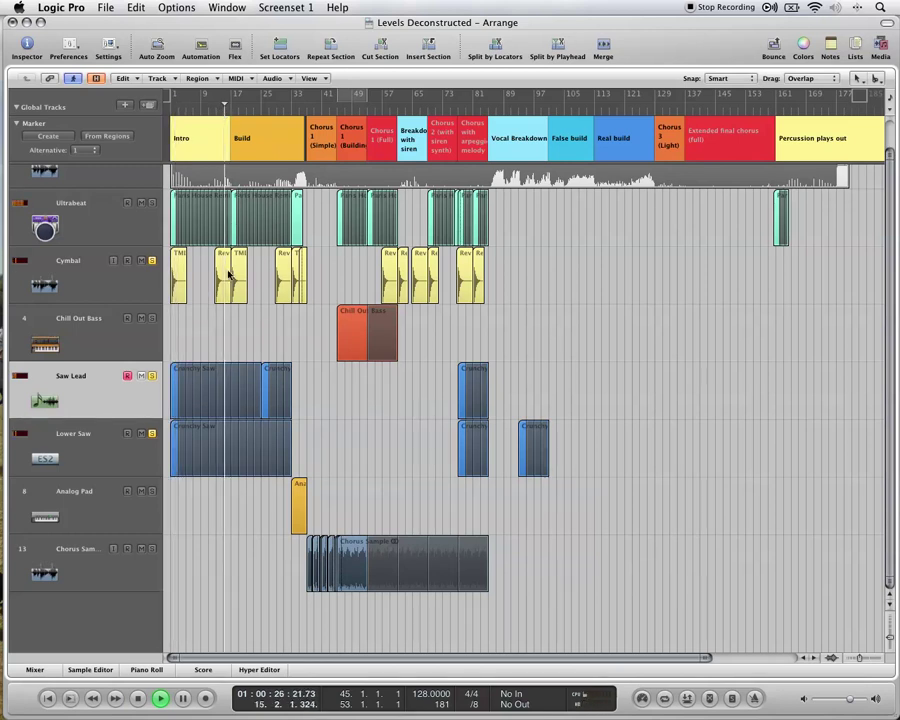
{"action": "left_click", "coordinate": [152, 376]}
{"action": "left_click", "coordinate": [153, 434]}
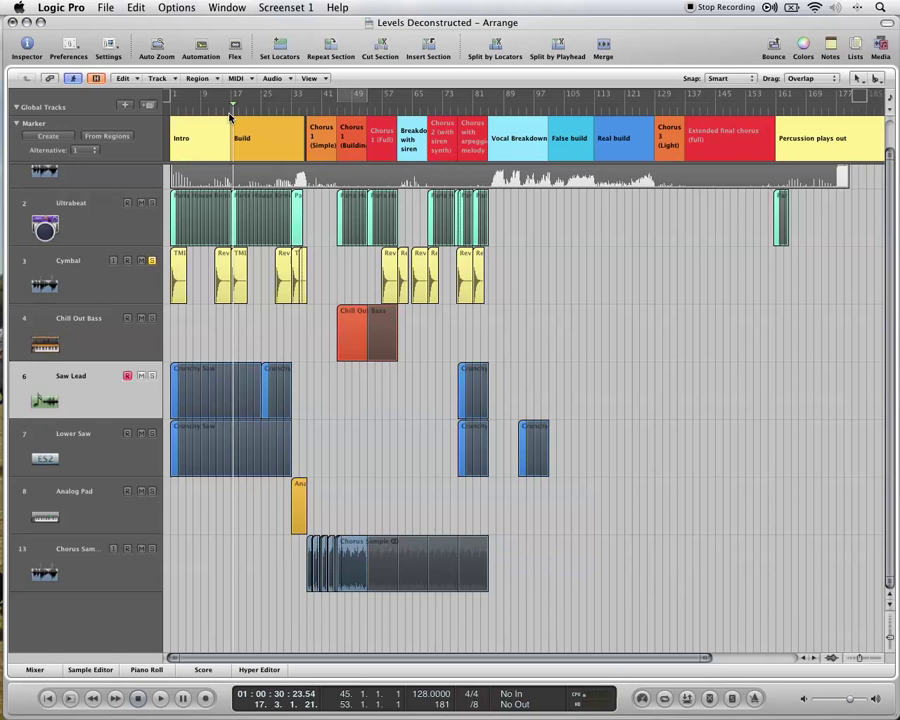
{"action": "left_click", "coordinate": [282, 110]}
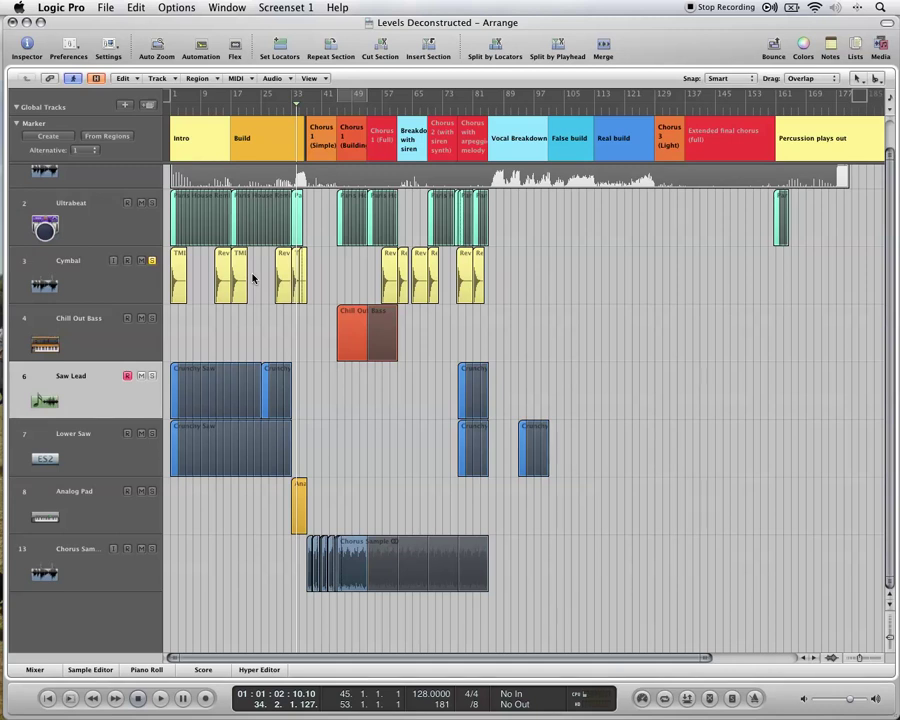
- In Finder, open Macintosh HD > Library > Application Support > Logic > Ultrabeat Samples > Drum & Bass Kit 02
{"action": "key", "text": "ctrl+super+Escape"}
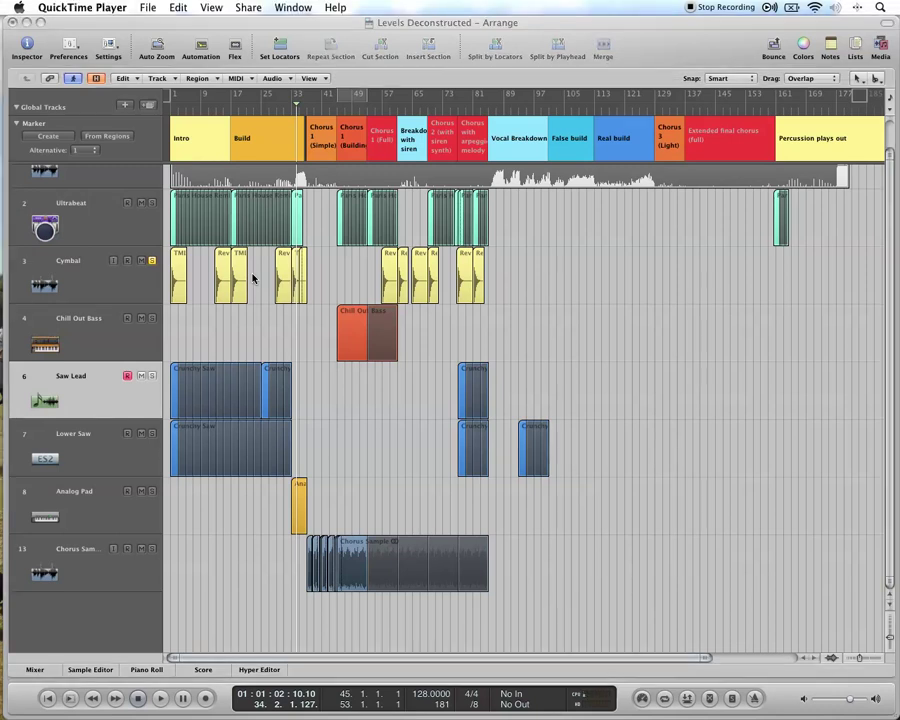
{"action": "left_click", "coordinate": [10, 36]}
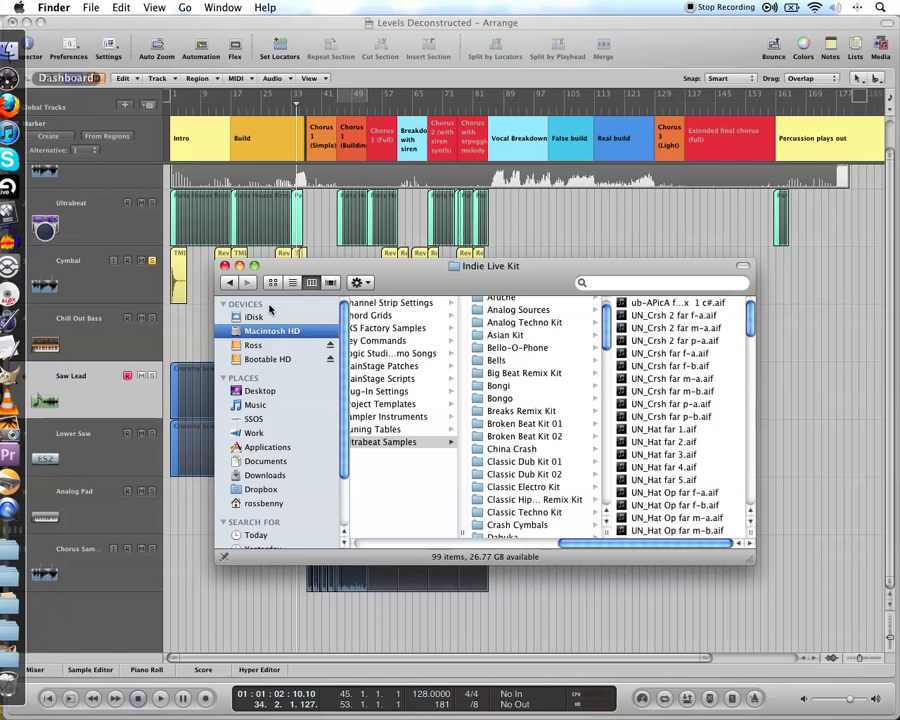
{"action": "left_click", "coordinate": [296, 334]}
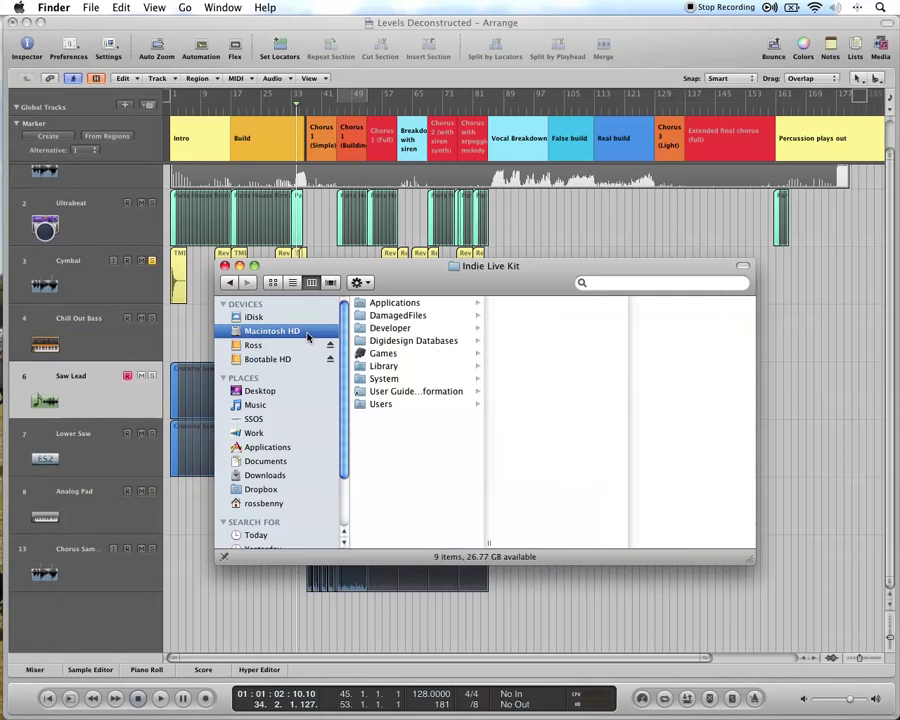
{"action": "left_click", "coordinate": [425, 365]}
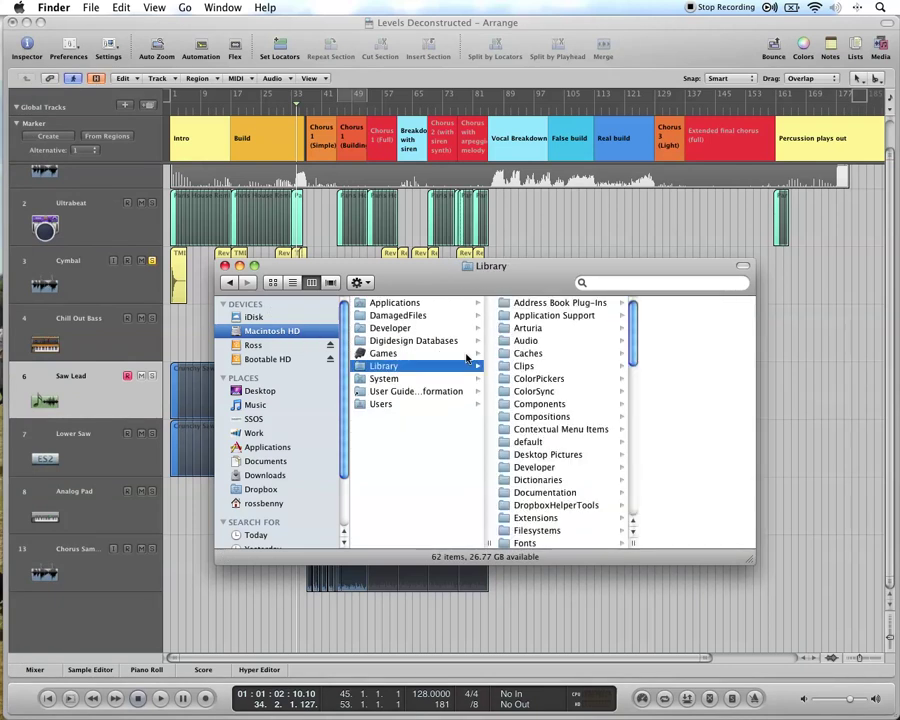
{"action": "left_click", "coordinate": [555, 315]}
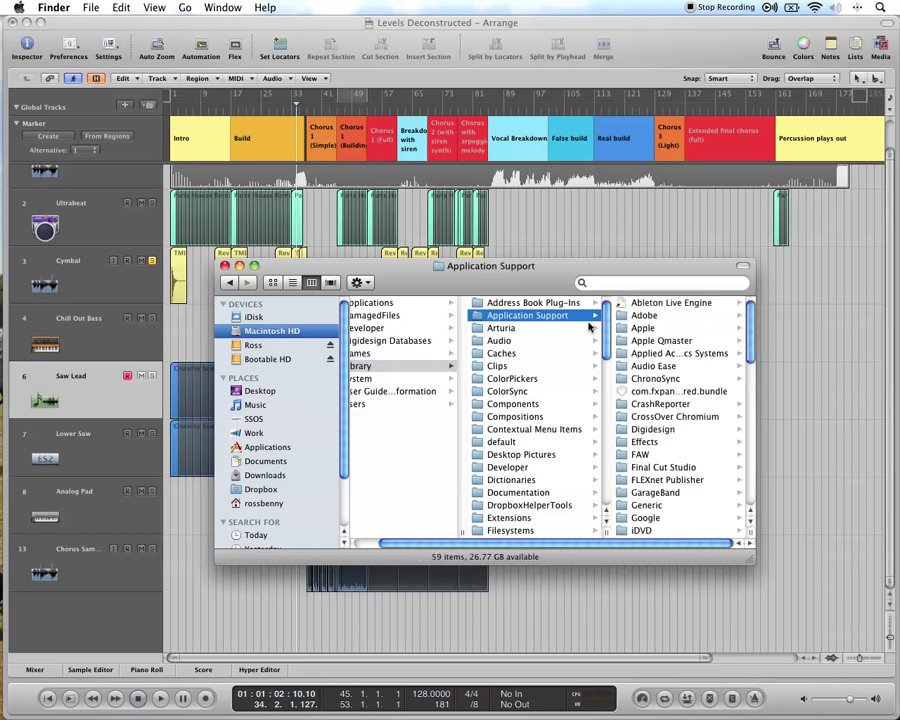
{"action": "type", "text": "logic"}
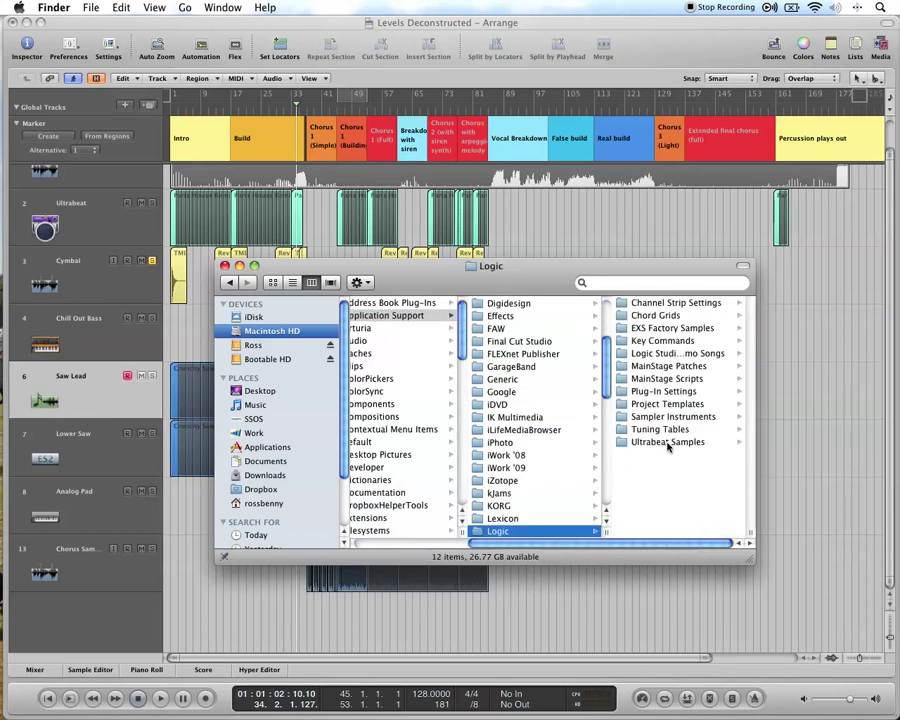
{"action": "left_click", "coordinate": [660, 430]}
{"action": "left_click", "coordinate": [572, 442]}
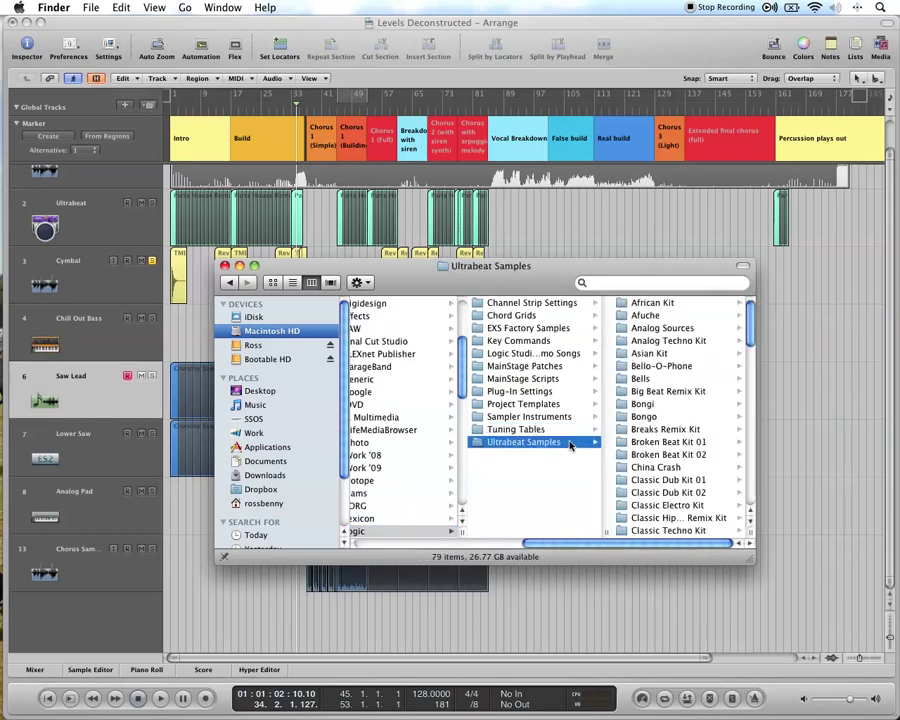
{"action": "scroll", "coordinate": [647, 394], "scroll_direction": "down", "scroll_amount": 5}
{"action": "left_click", "coordinate": [697, 398]}
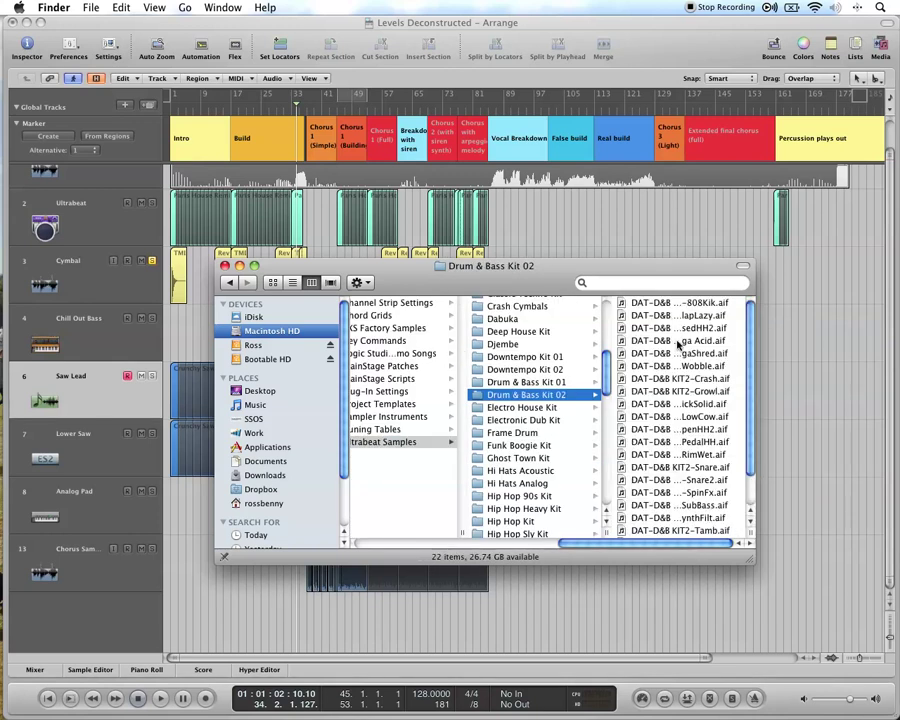
- Drag the DAT-D&B KIT2-KickSolid.aif sample toward Logic and return to the project
{"action": "left_click", "coordinate": [640, 403]}
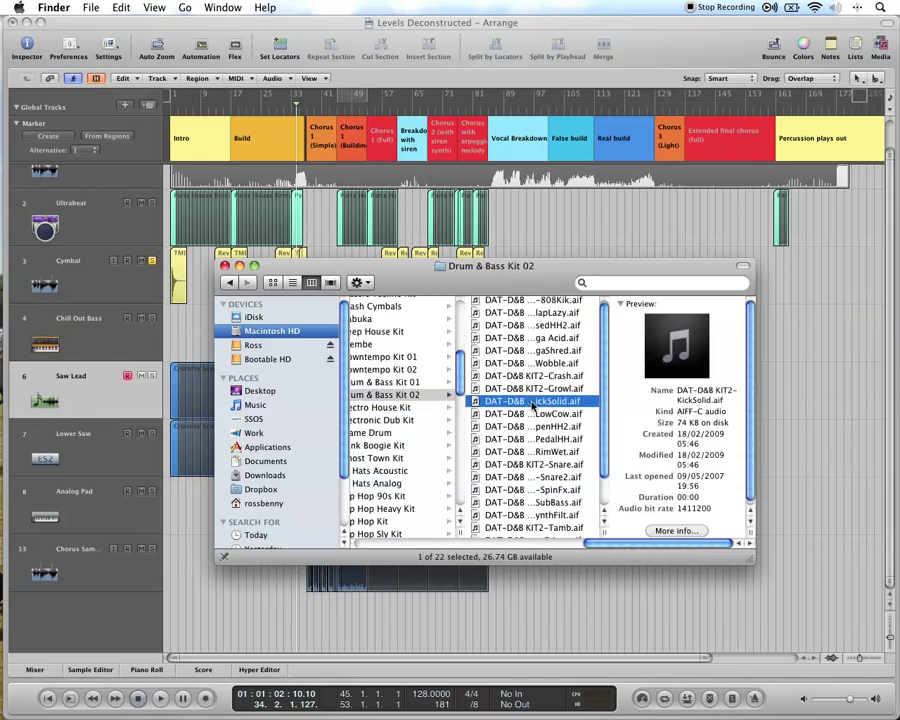
{"action": "mouse_move", "coordinate": [533, 401]}
{"action": "left_mouse_down"}
{"action": "mouse_move", "coordinate": [803, 262]}
{"action": "mouse_move", "coordinate": [806, 234]}
{"action": "mouse_move", "coordinate": [726, 358]}
{"action": "mouse_move", "coordinate": [530, 408]}
{"action": "left_mouse_up"}
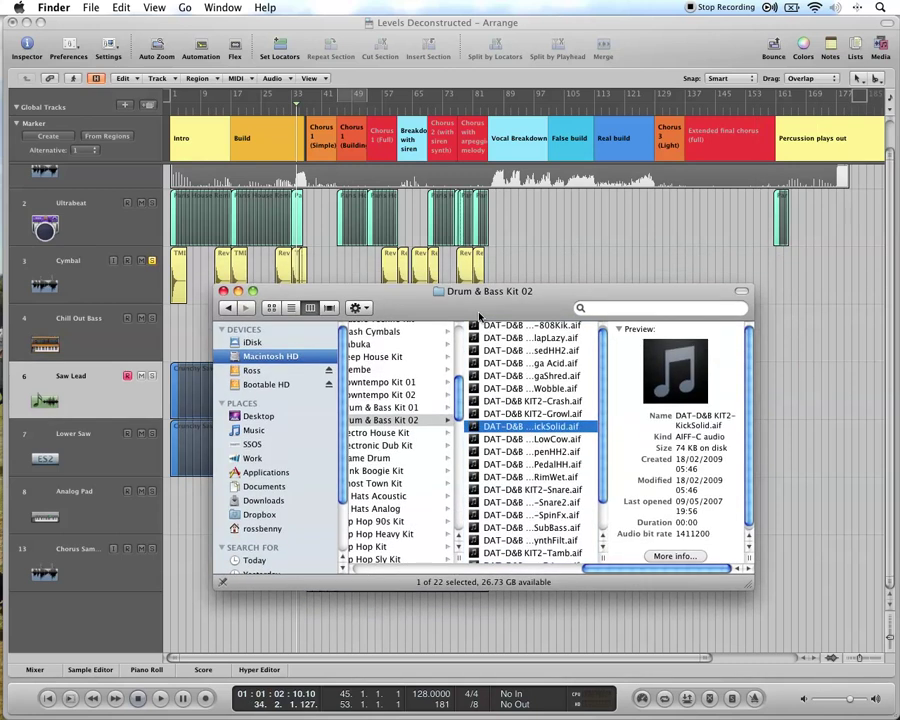
{"action": "left_click", "coordinate": [370, 257]}
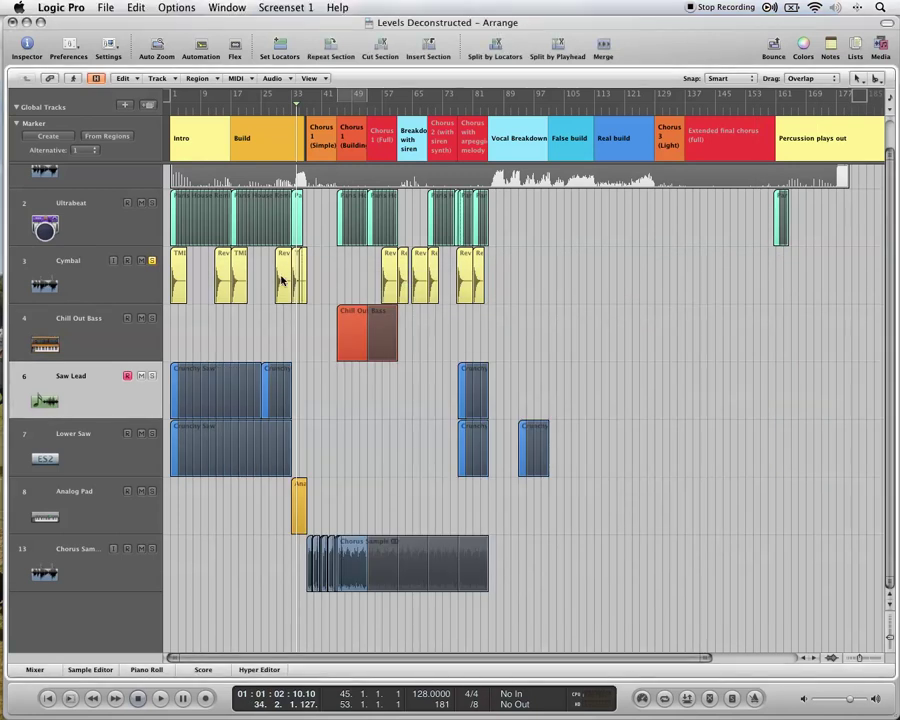
- Open the TMD DWN8 CYM.2 cymbal region in the Sample Editor and play from just before bar 14
{"action": "double_click", "coordinate": [239, 265]}
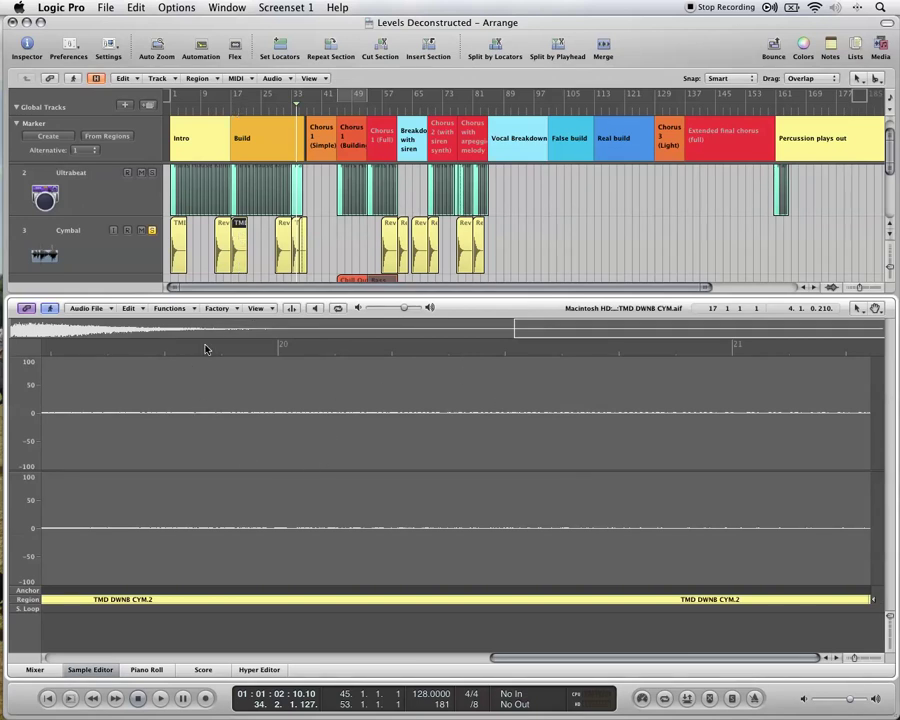
{"action": "left_click", "coordinate": [186, 309]}
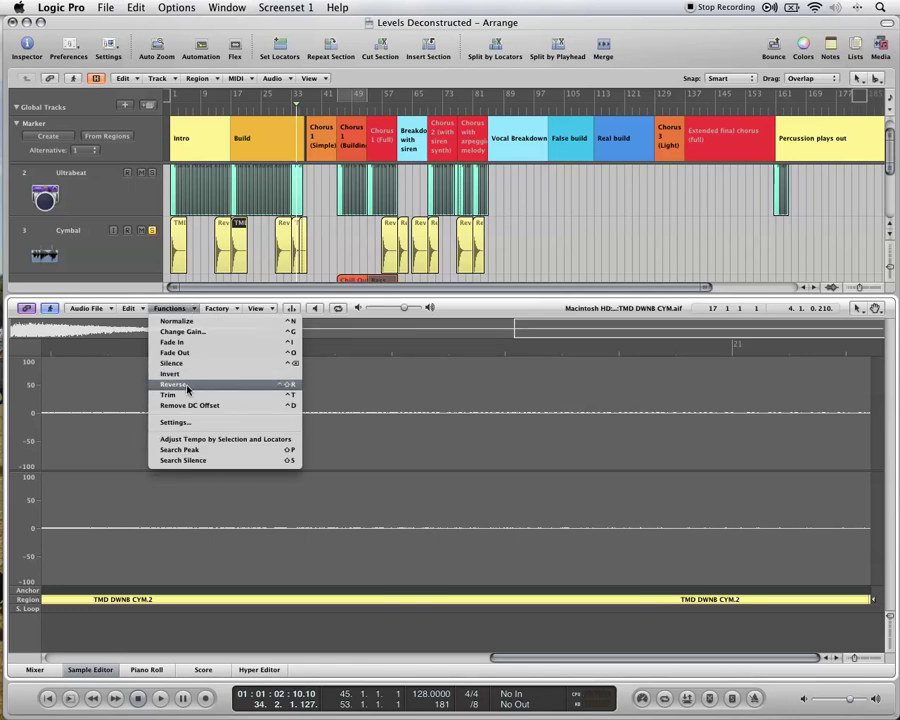
{"action": "left_click", "coordinate": [250, 236]}
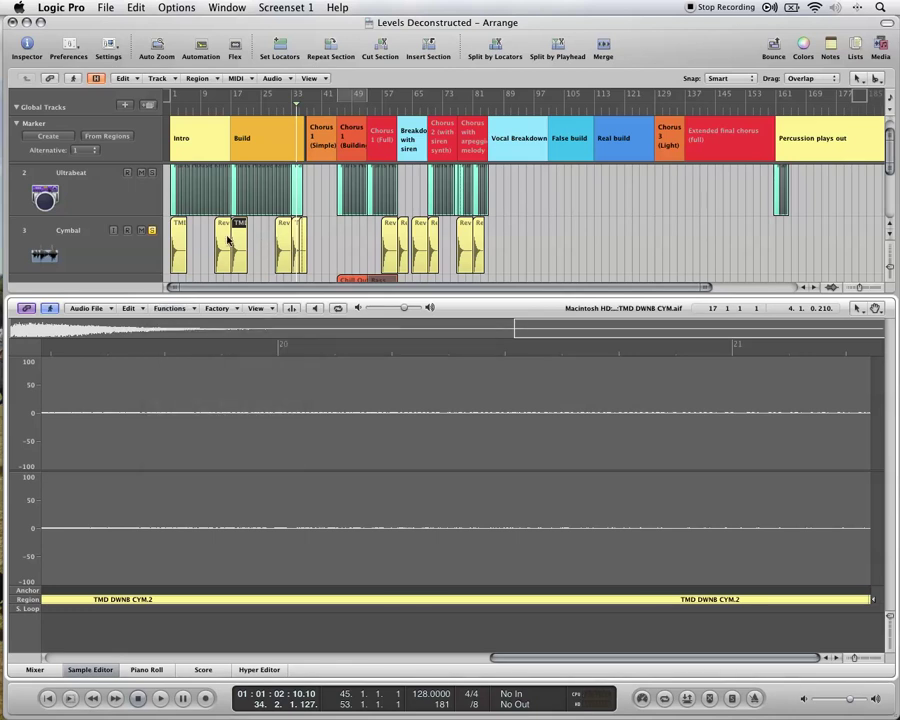
{"action": "double_click", "coordinate": [222, 112]}
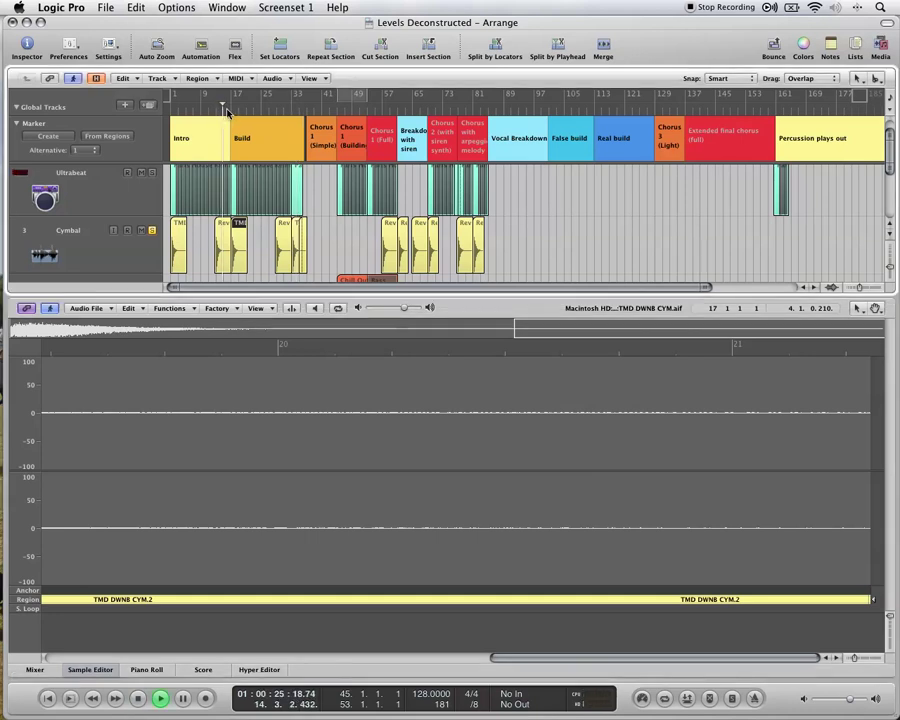